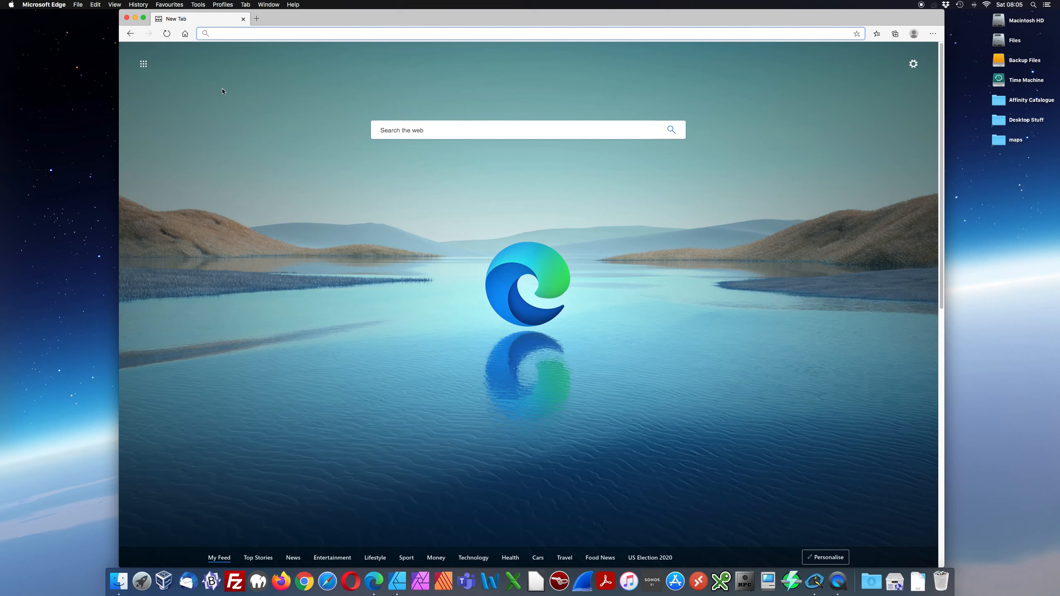
- Open the OS Data Hub from the browsing history, go to its OpenData downloads page and close the empty New Tab
left_click(138, 4)
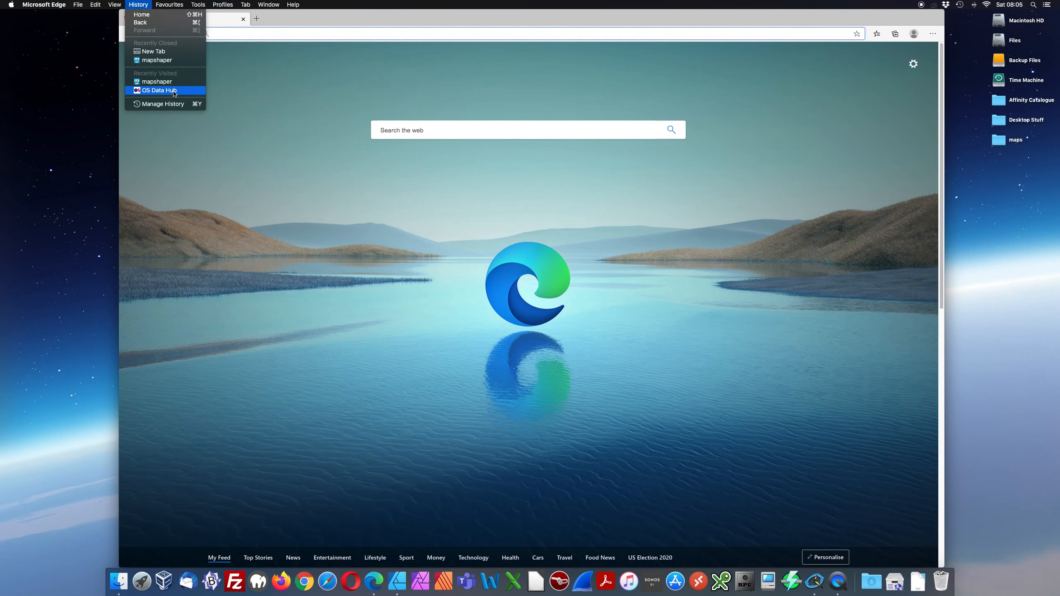
left_click(167, 88)
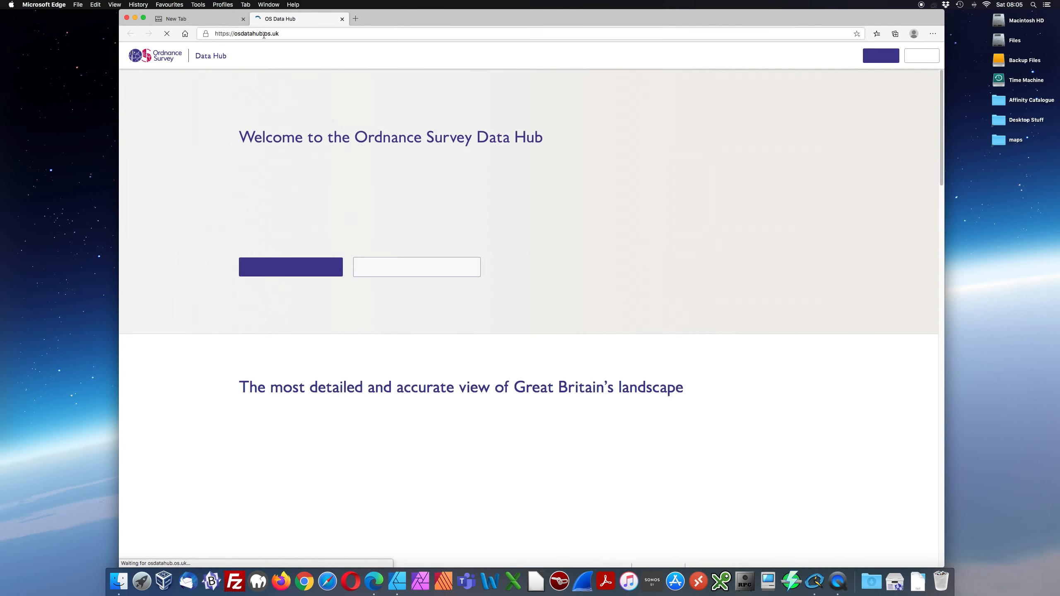
left_click(265, 35)
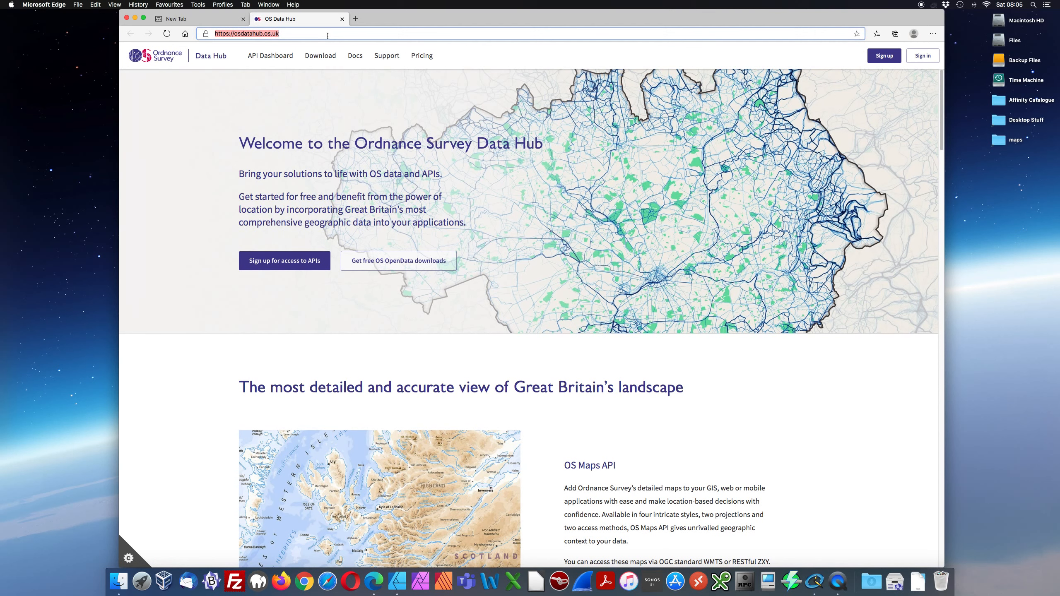
left_click(322, 58)
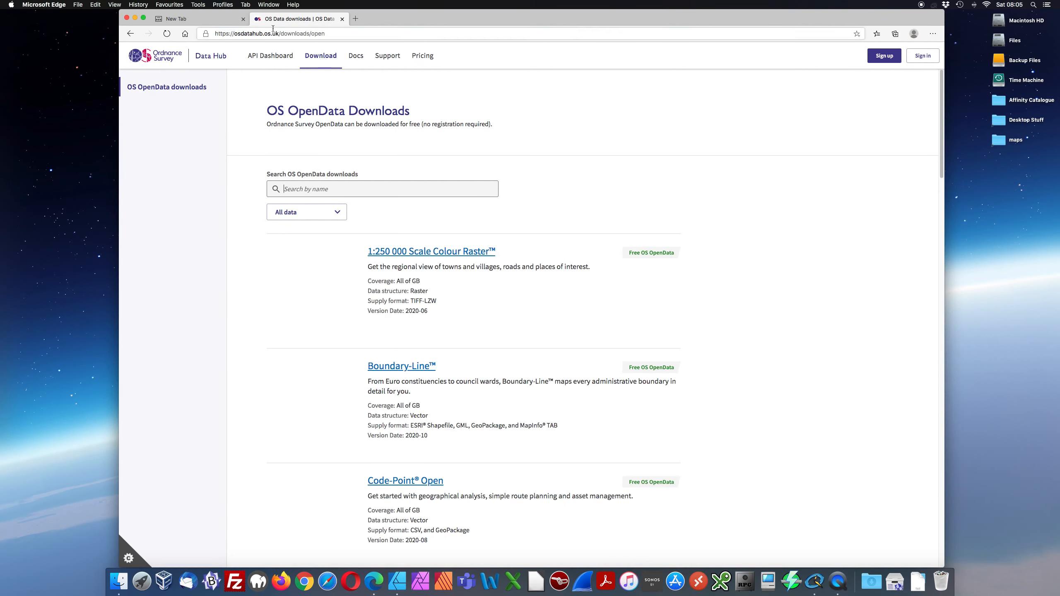
left_click(243, 19)
- Find OS VectorMap District in the OS OpenData downloads list and open its download page
scroll(471, 317, "down", 20)
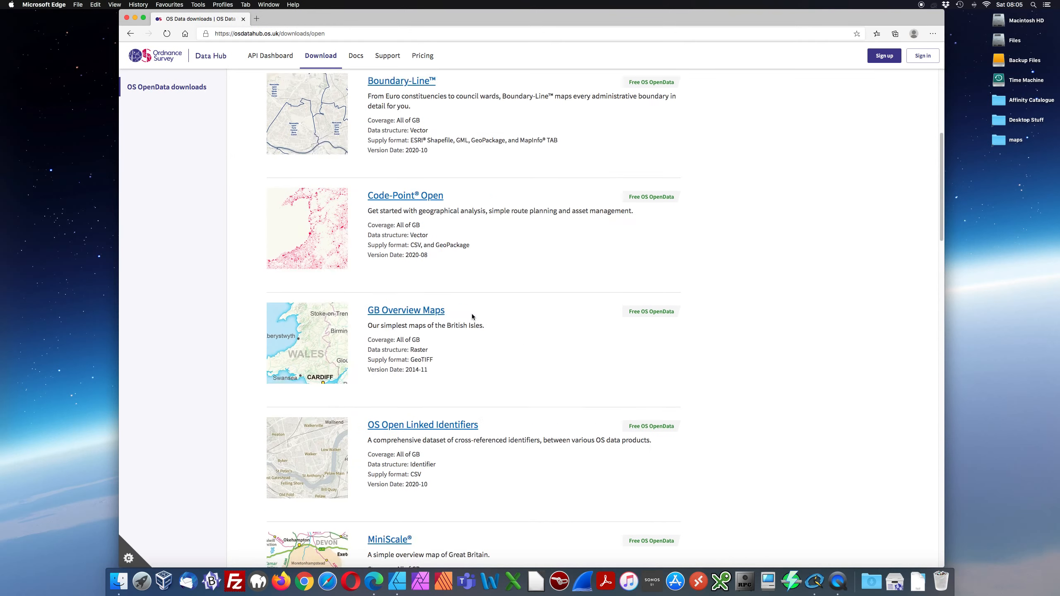
scroll(473, 314, "down", 15)
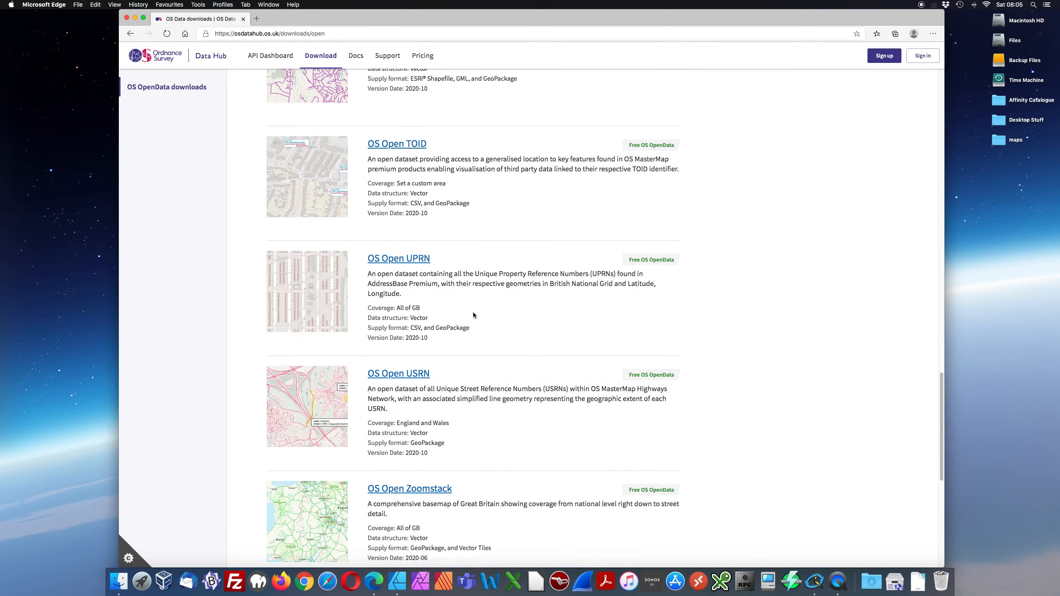
left_click_drag(467, 446, 367, 449)
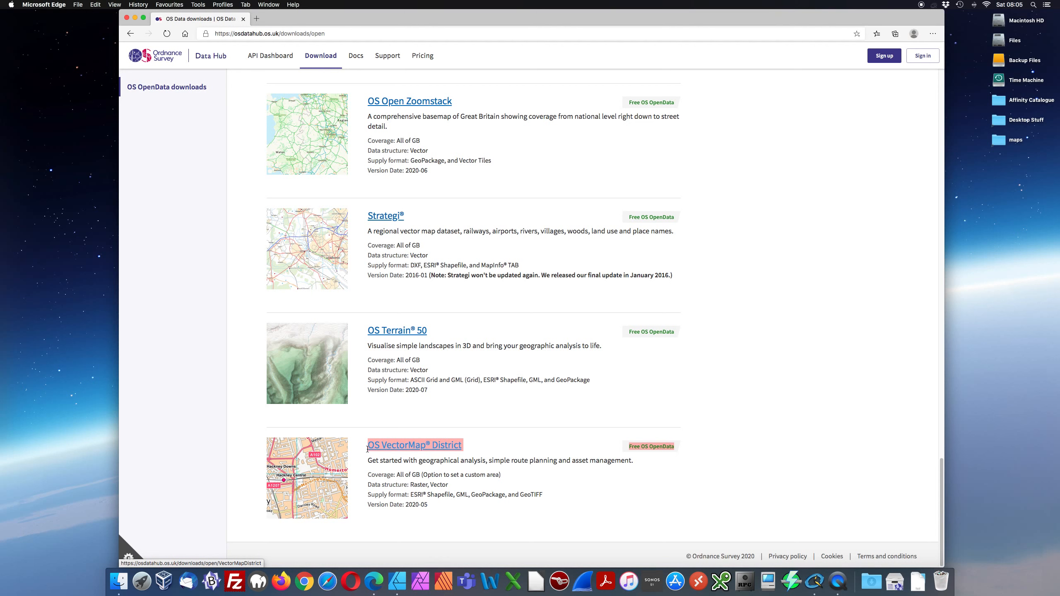
left_click(447, 448)
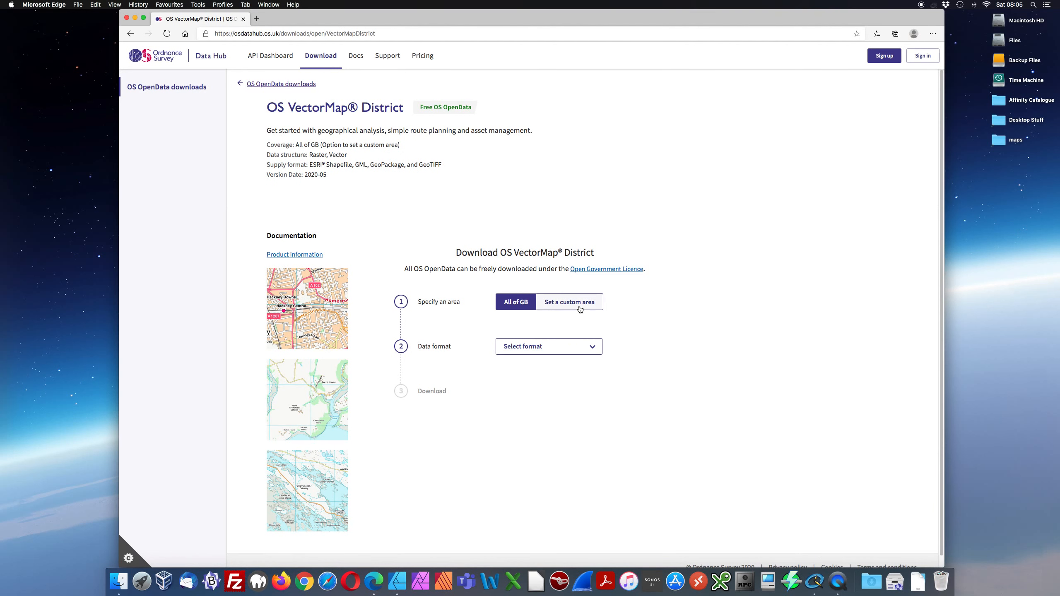
- Set a custom download area consisting of map tile SH and save the selection
left_click(577, 306)
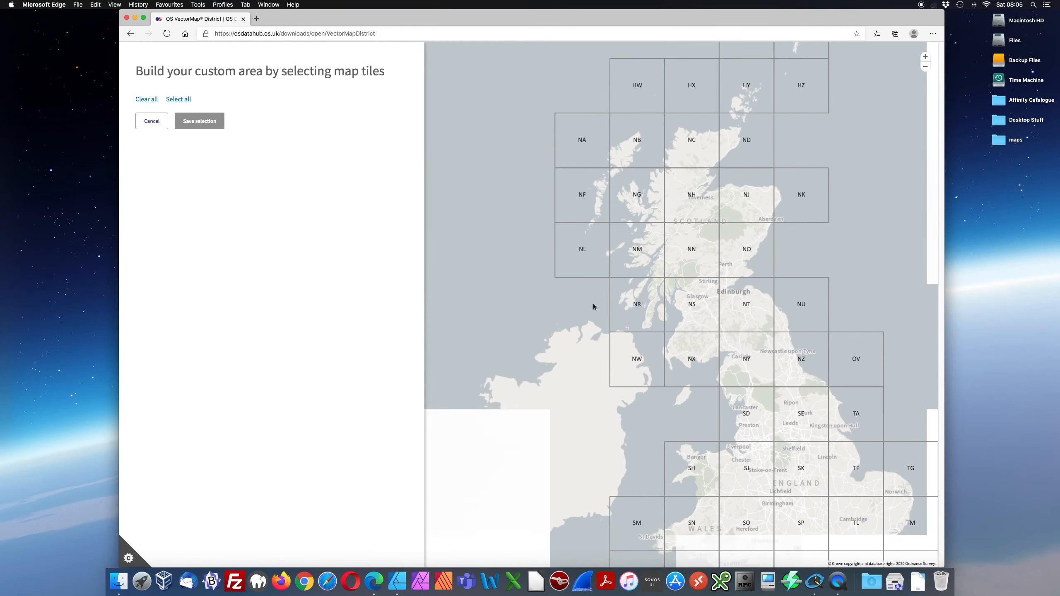
left_click(697, 464)
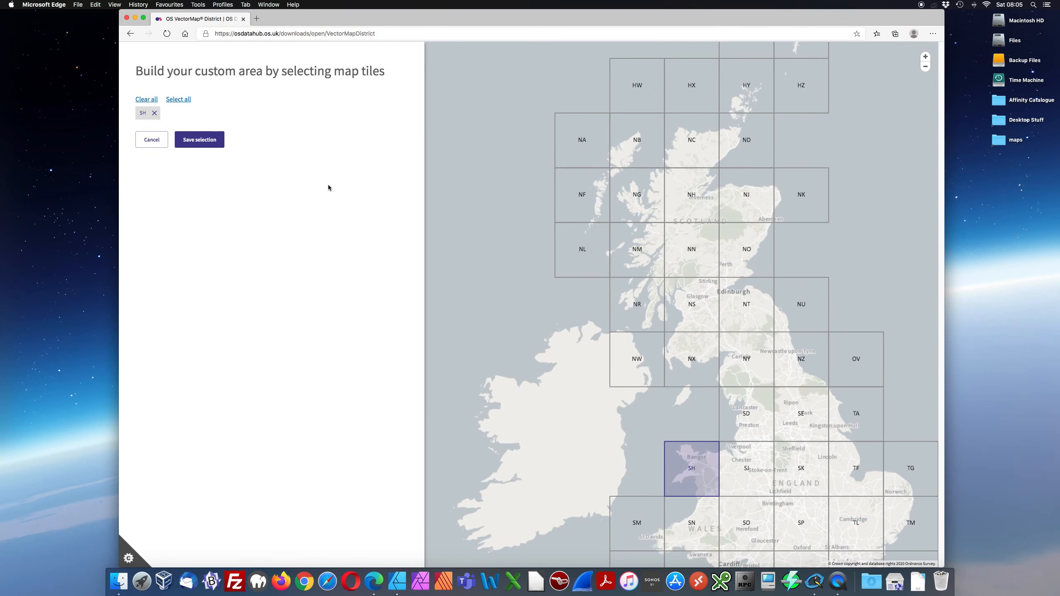
left_click(201, 143)
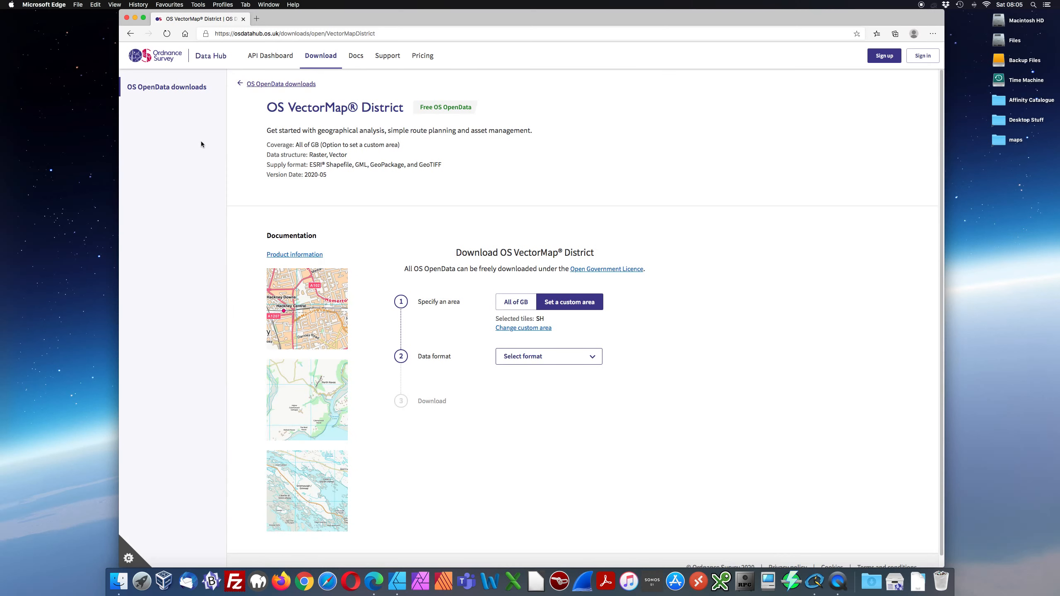
- Choose ESRI Shapefile as the data format and download the OS VectorMap District data for tile SH
left_click(555, 363)
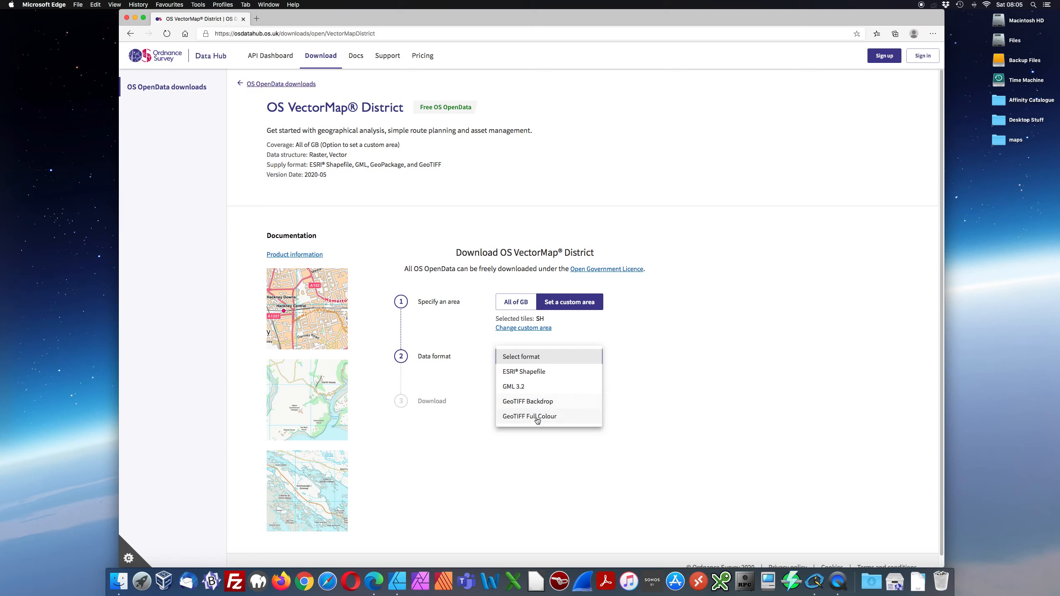
left_click(536, 373)
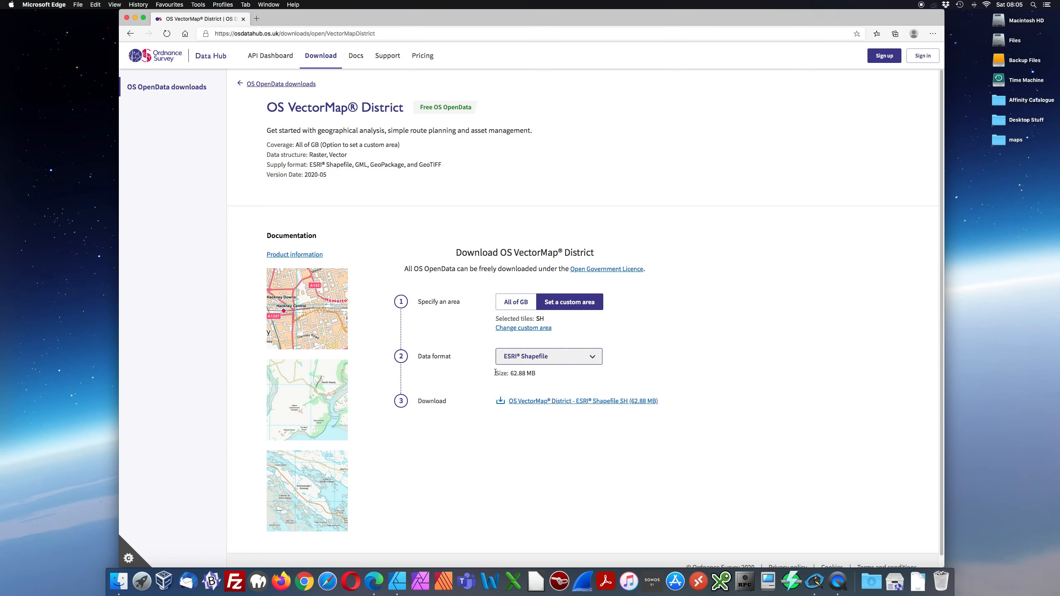
left_click_drag(496, 372, 551, 371)
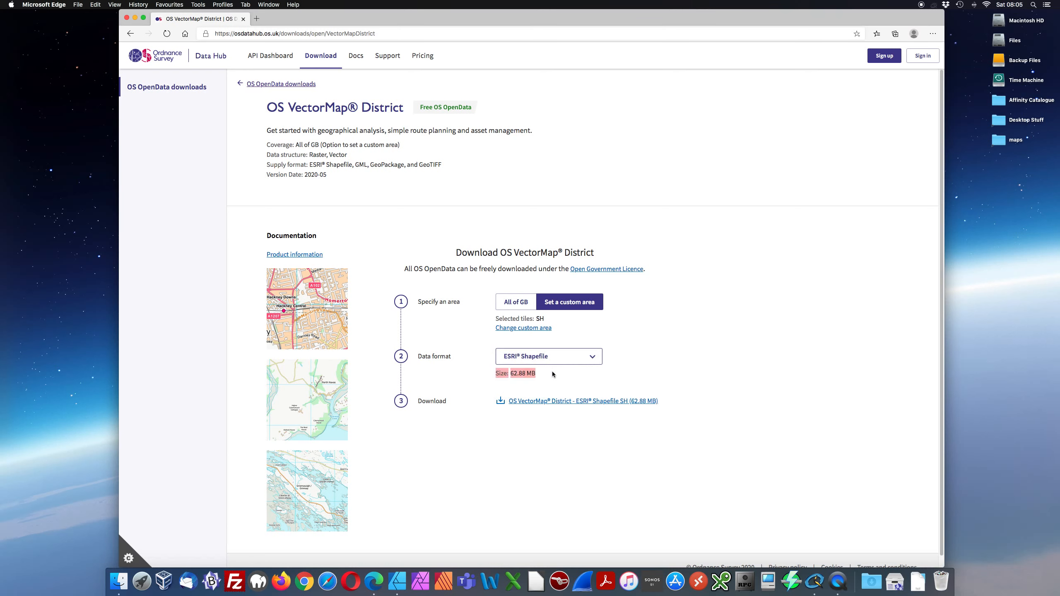
left_click(614, 403)
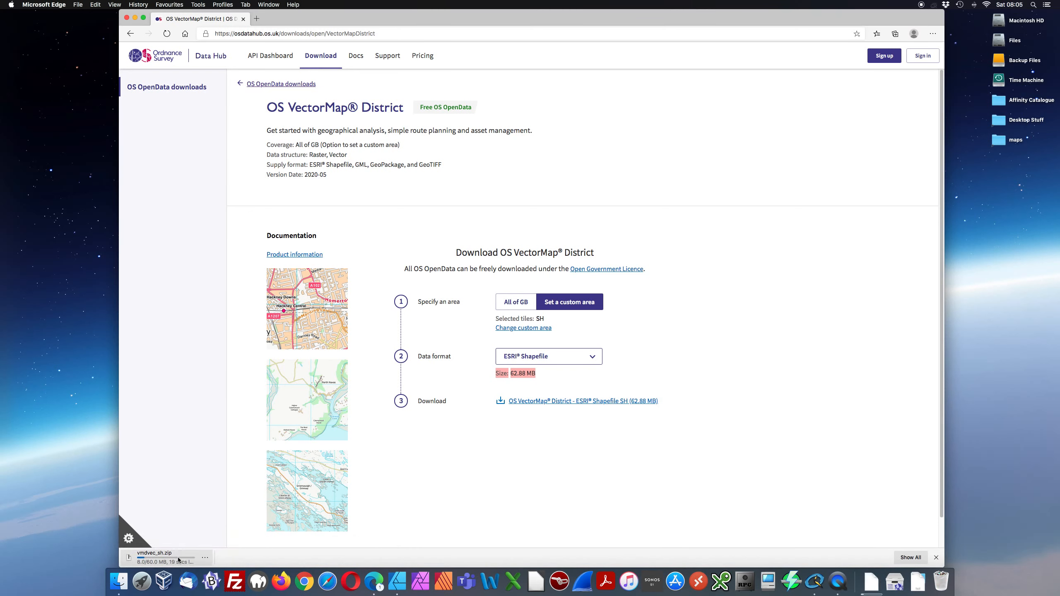
- Open the mapshaper site from the browsing history and close the OS VectorMap District tab
left_click(139, 4)
left_click(149, 69)
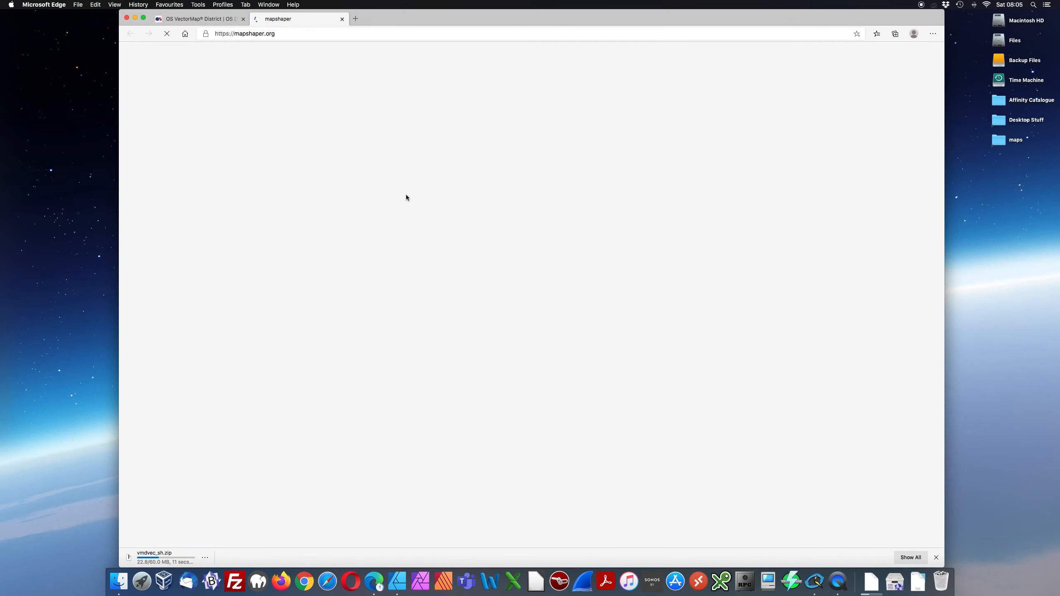
left_click(243, 18)
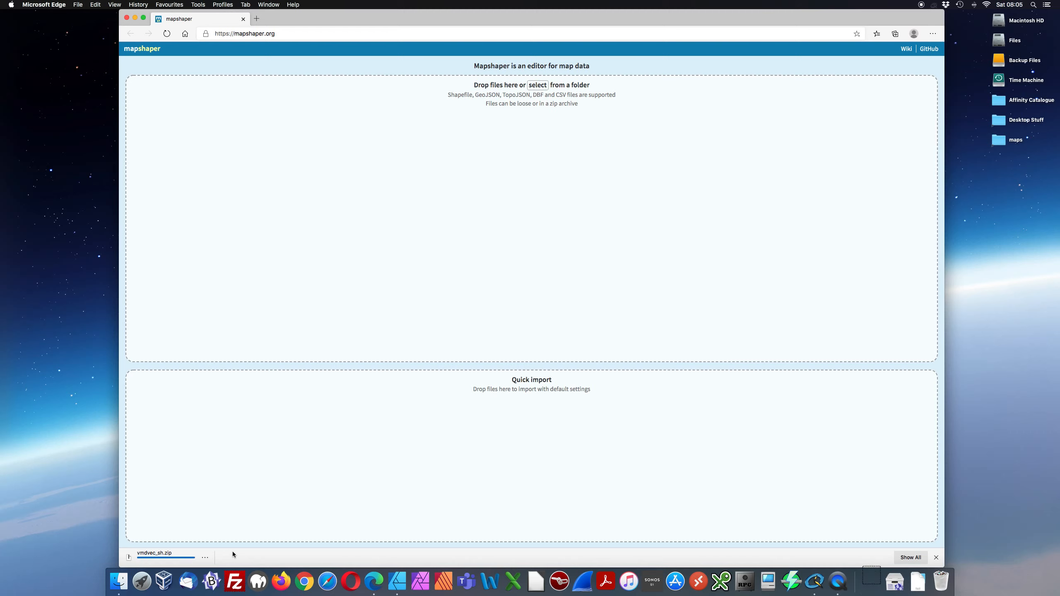
- Reveal the downloaded vmdvec_sh.zip in Finder and load it into mapshaper through Quick import
left_click(205, 558)
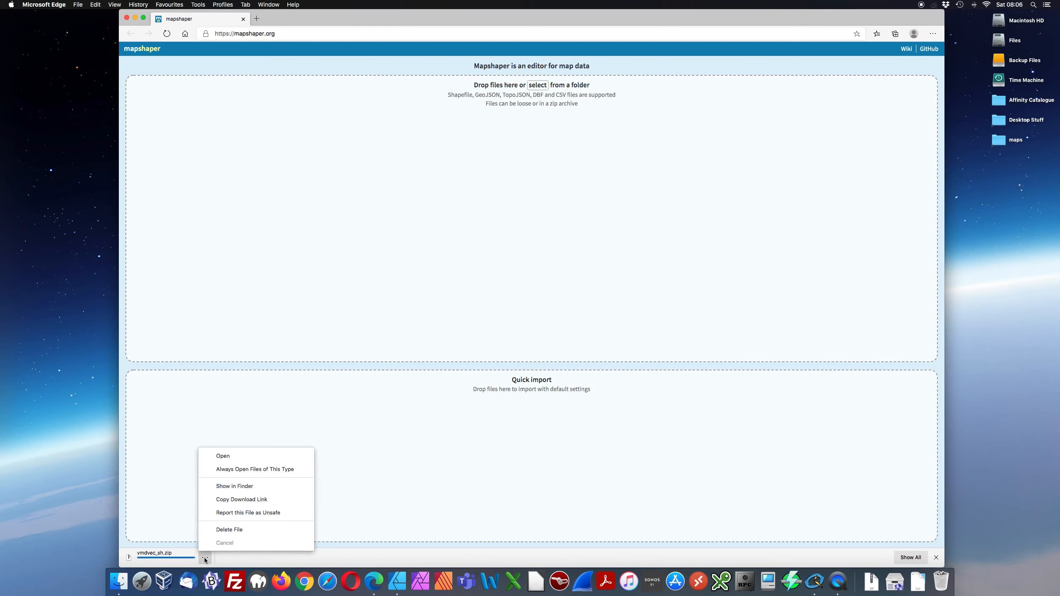
left_click(232, 487)
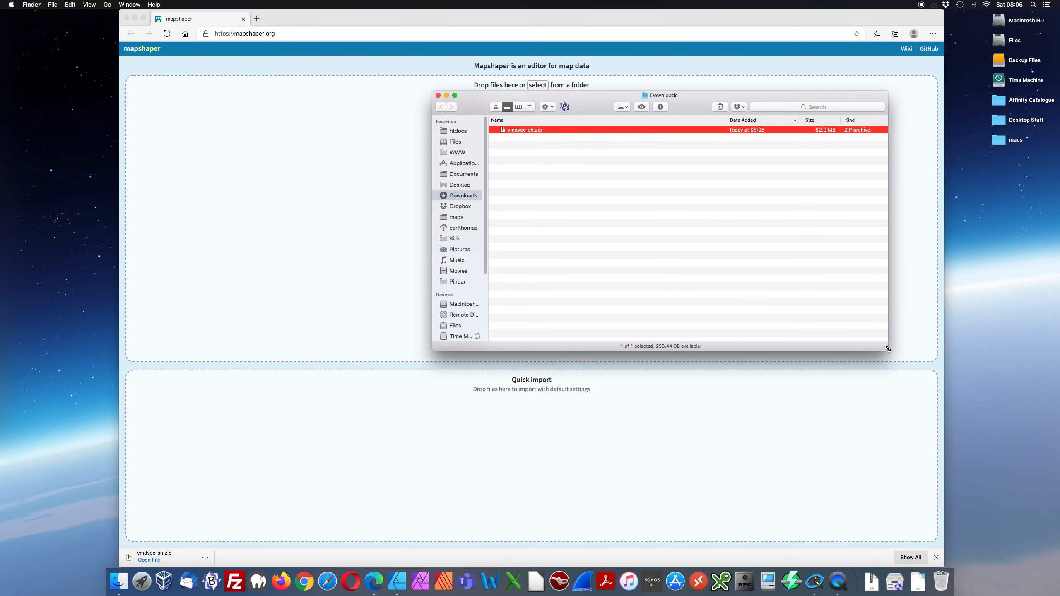
left_click_drag(888, 351, 878, 287)
left_click_drag(717, 130, 580, 126)
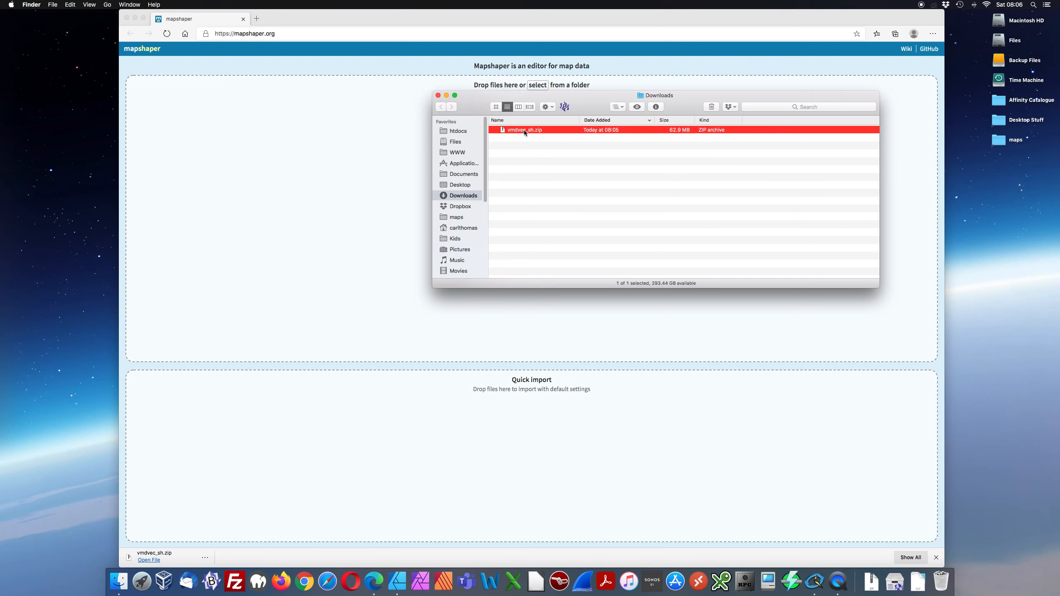
left_click_drag(557, 287, 543, 414)
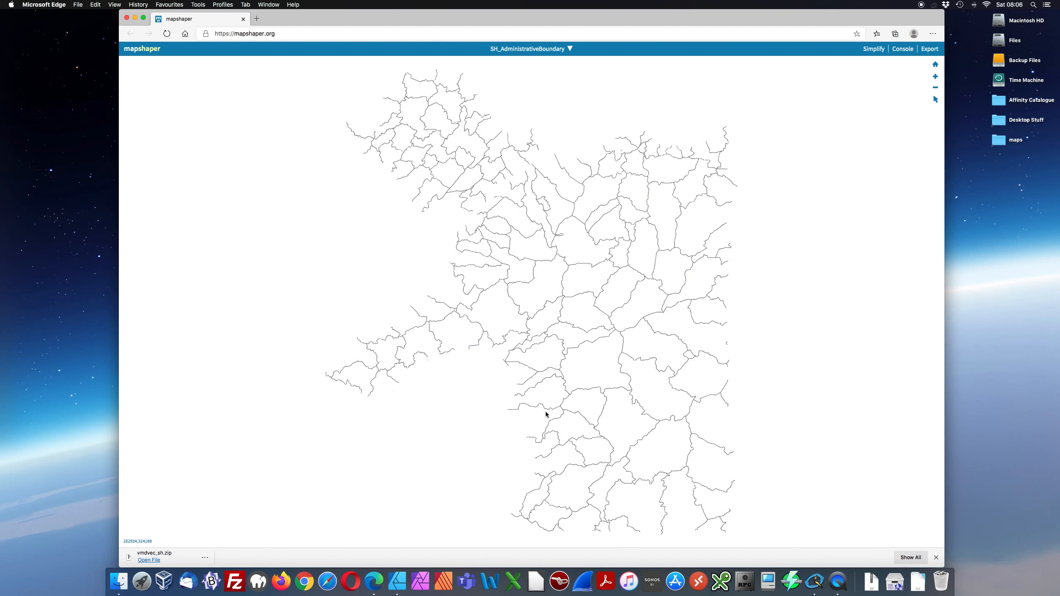
- Turn on the visibility of the SH_Foreshore and SH_Woodland layers and close the layer list
left_click(569, 49)
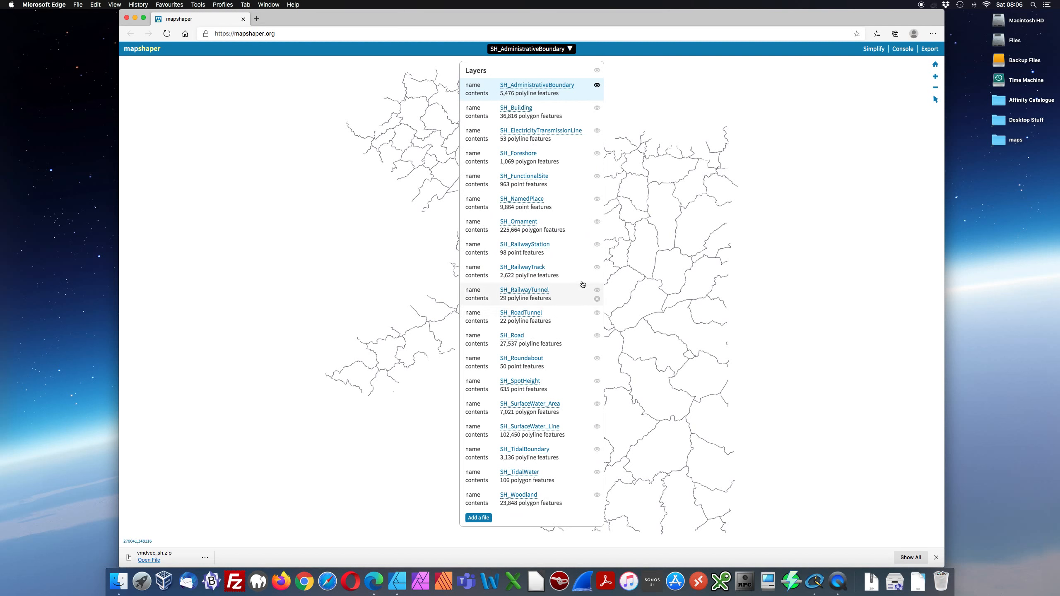
left_click(596, 154)
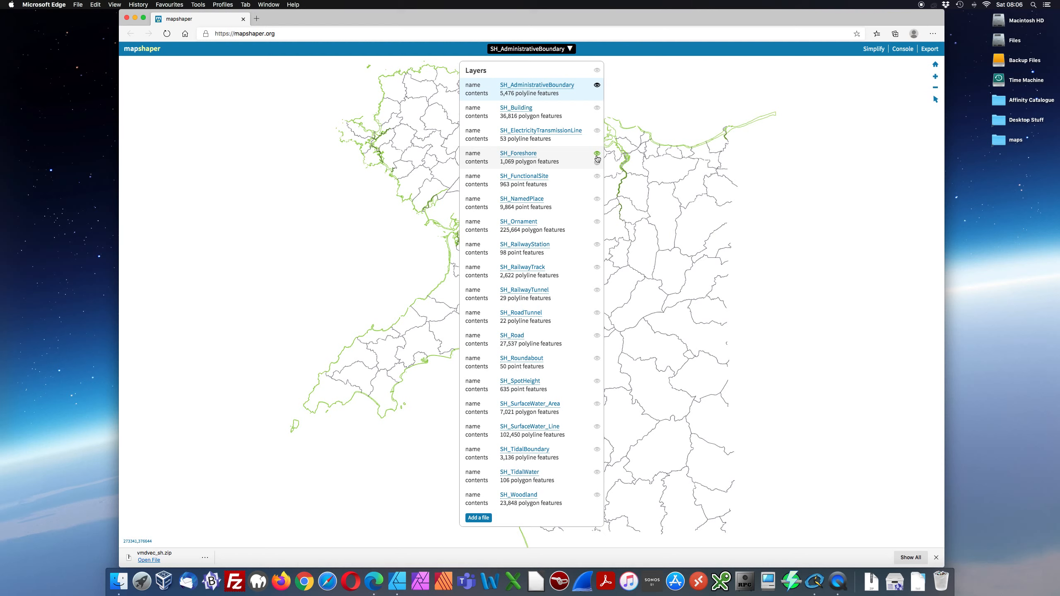
left_click(596, 496)
left_click(676, 99)
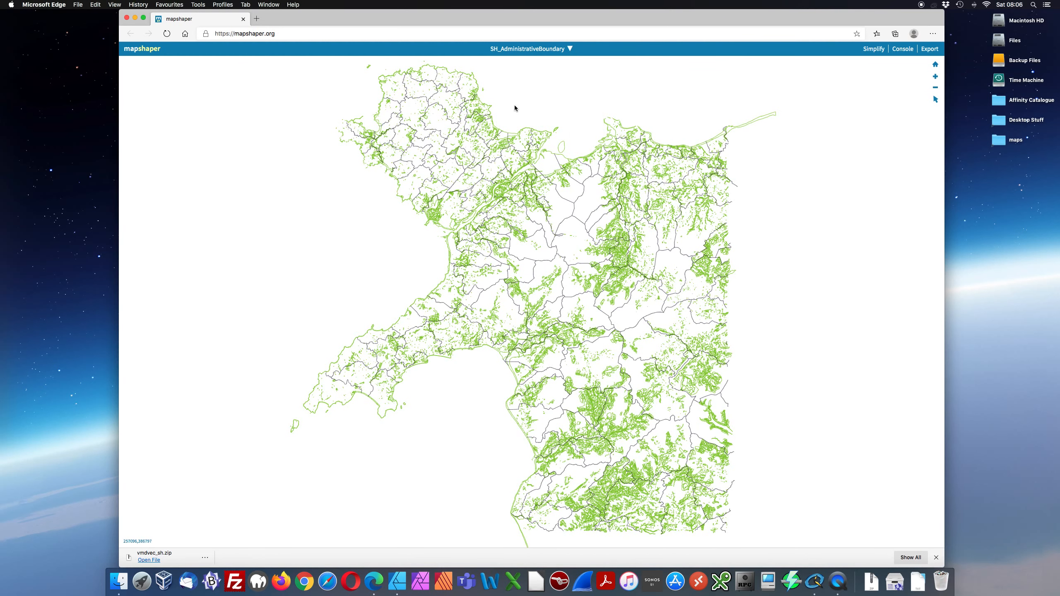
- Examine the coastline, woodland and boundary detail of the map up close, then return to the full extent
double_click(936, 79)
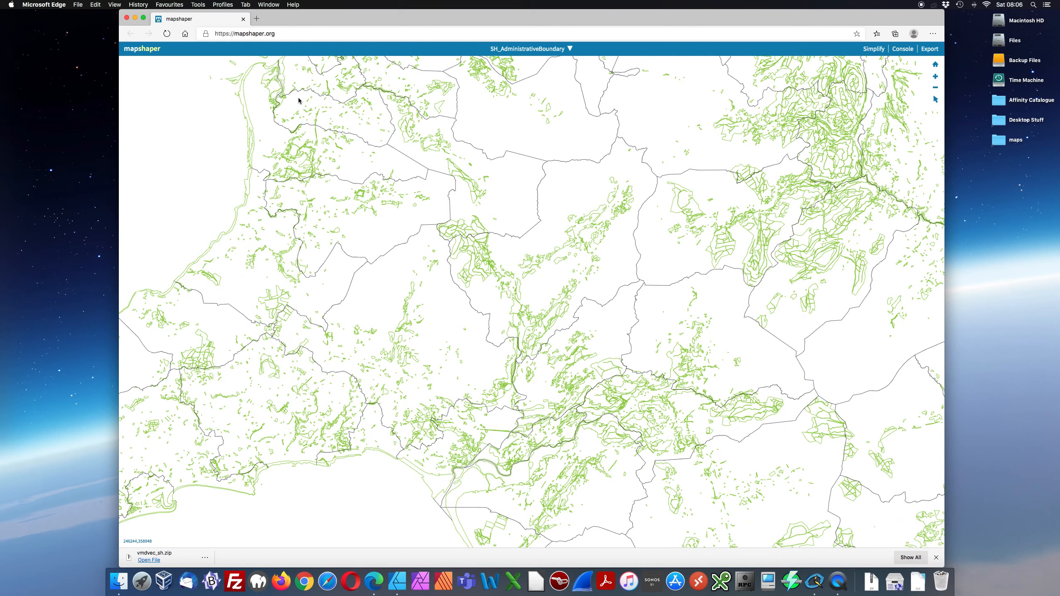
left_click_drag(355, 136, 584, 402)
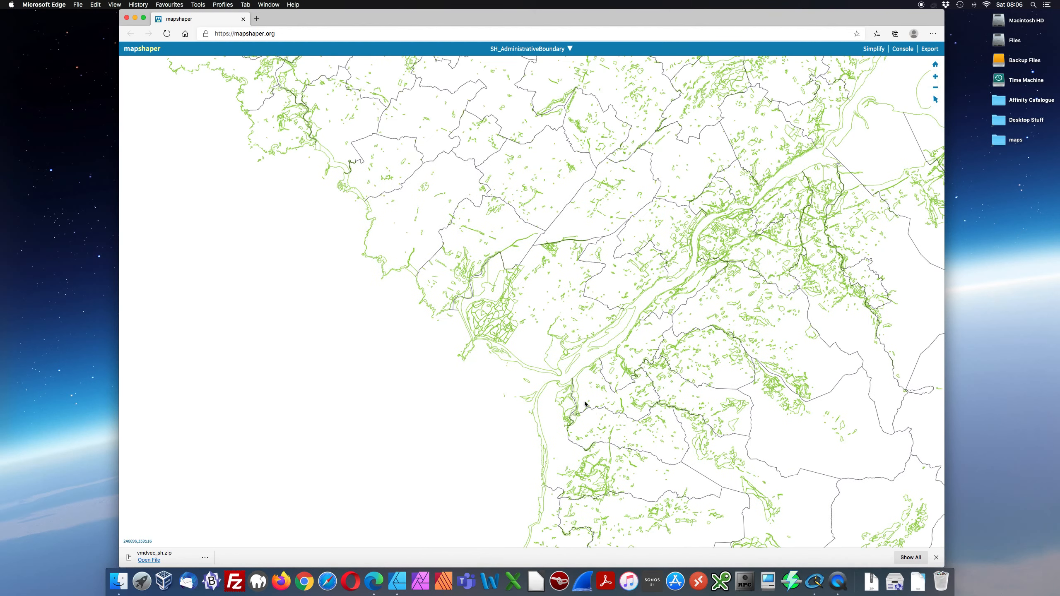
left_click_drag(802, 239, 668, 299)
left_click(935, 77)
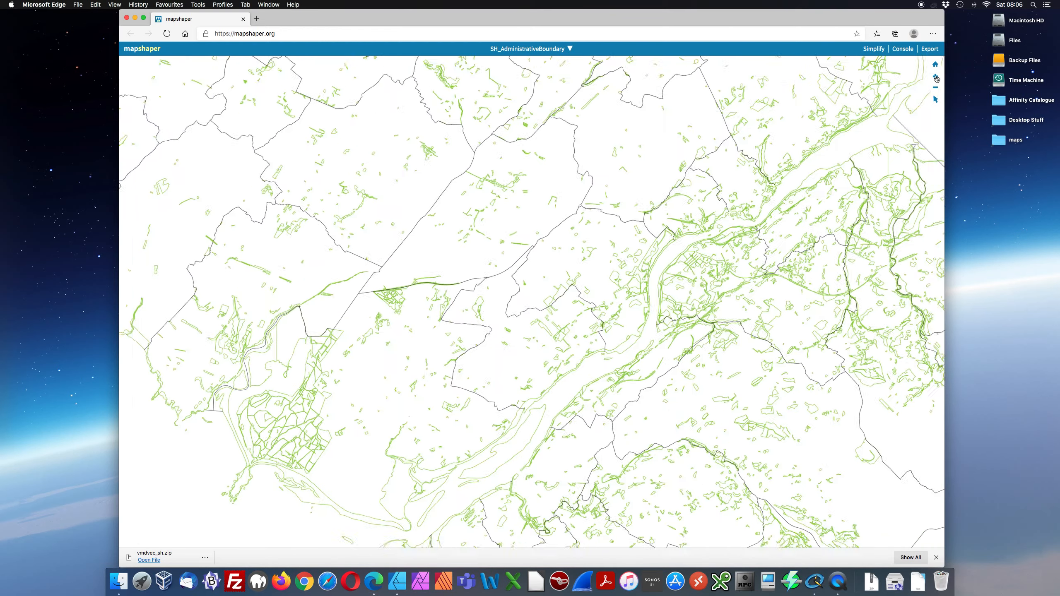
left_click(935, 77)
left_click_drag(847, 215, 410, 226)
left_click_drag(585, 228, 346, 230)
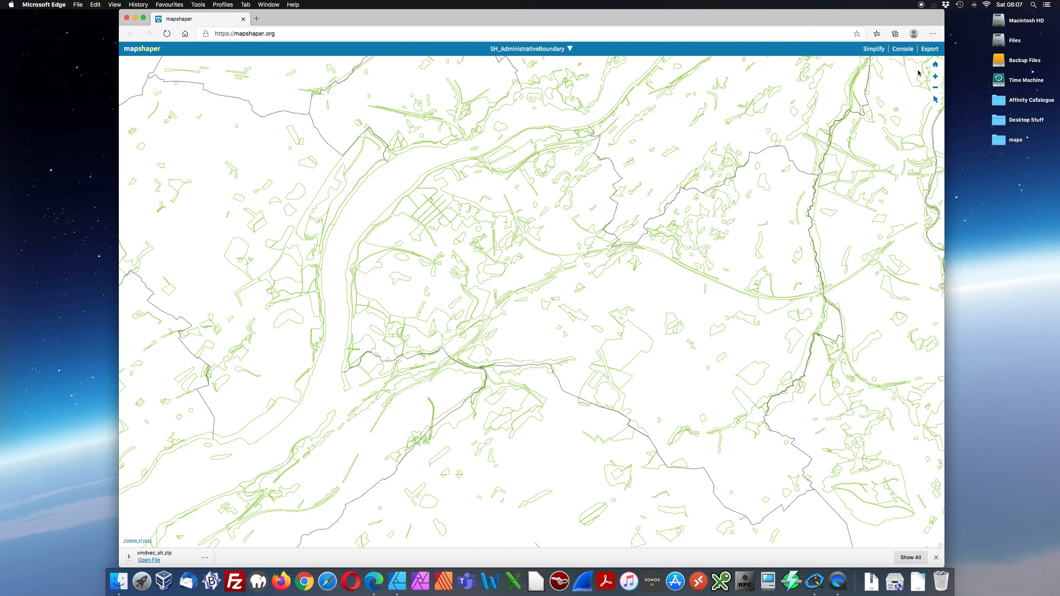
left_click(936, 66)
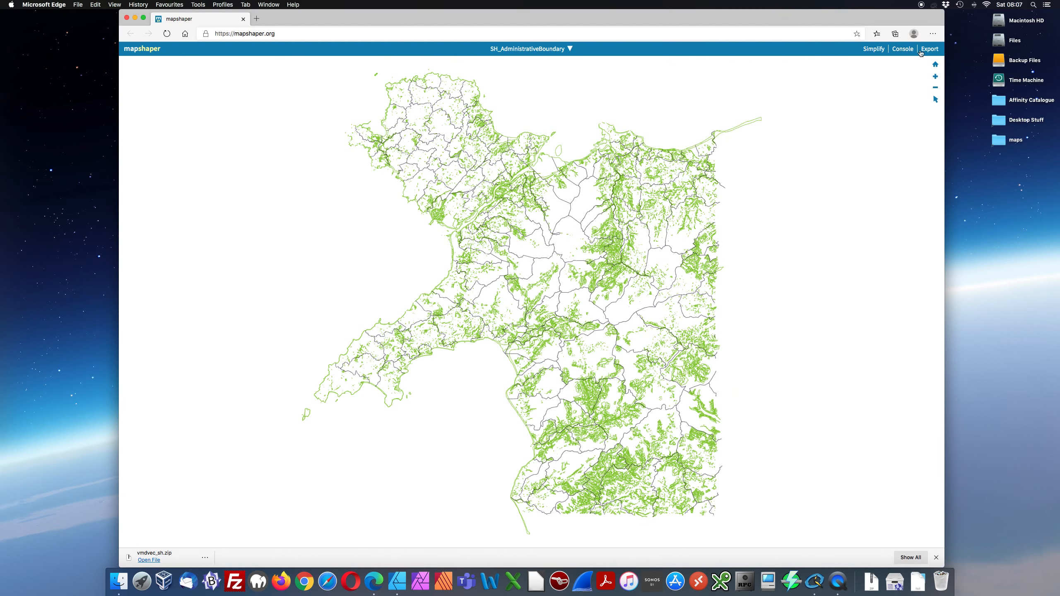
- In the export settings, exclude the SH_AdministrativeBoundary, SH_ElectricityTransmissionLine, SH_FunctionalSite, SH_NamedPlace and SH_Ornament layers
left_click(927, 50)
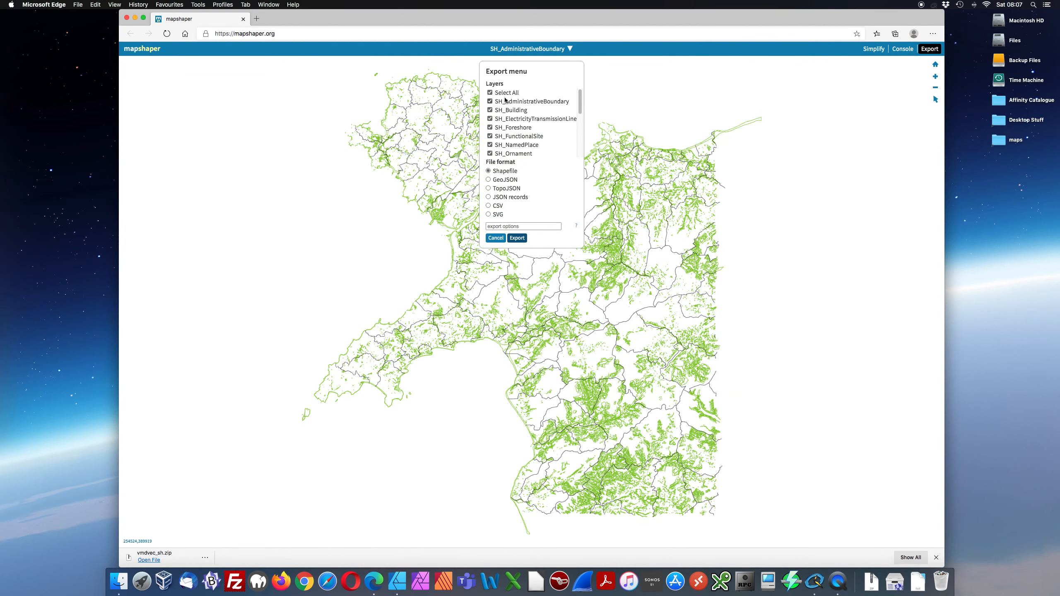
left_click(490, 102)
left_click(491, 119)
left_click(490, 136)
left_click(490, 145)
left_click(491, 153)
- Also exclude the SH_RailwayStation, SH_RailwayTunnel, SH_RoadTunnel and SH_SpotHeight layers from the export
left_click_drag(579, 113, 581, 137)
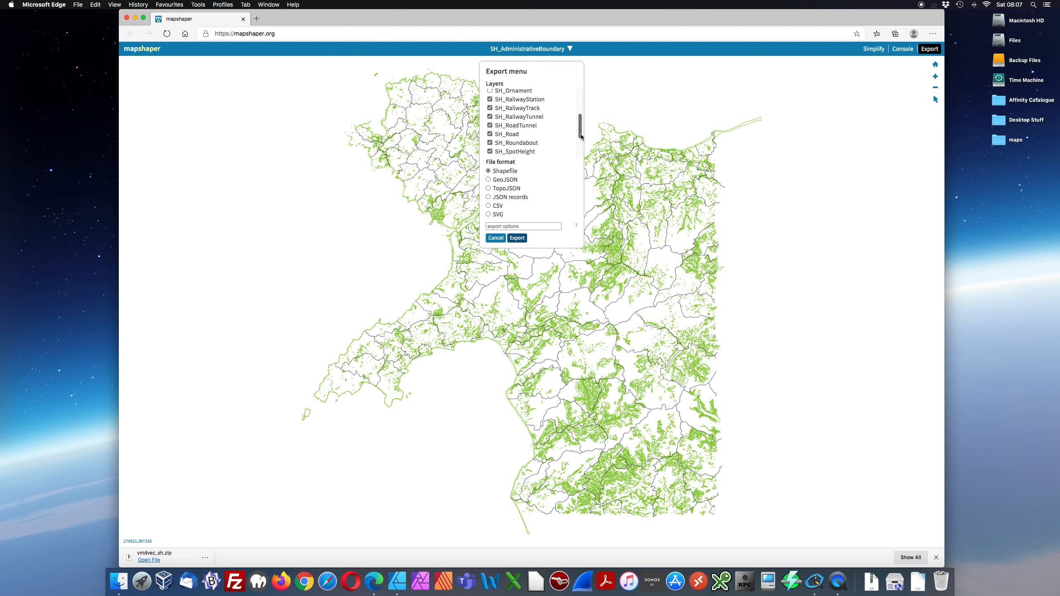
left_click(491, 99)
left_click(490, 116)
left_click(490, 126)
left_click_drag(580, 133, 581, 147)
left_click(491, 119)
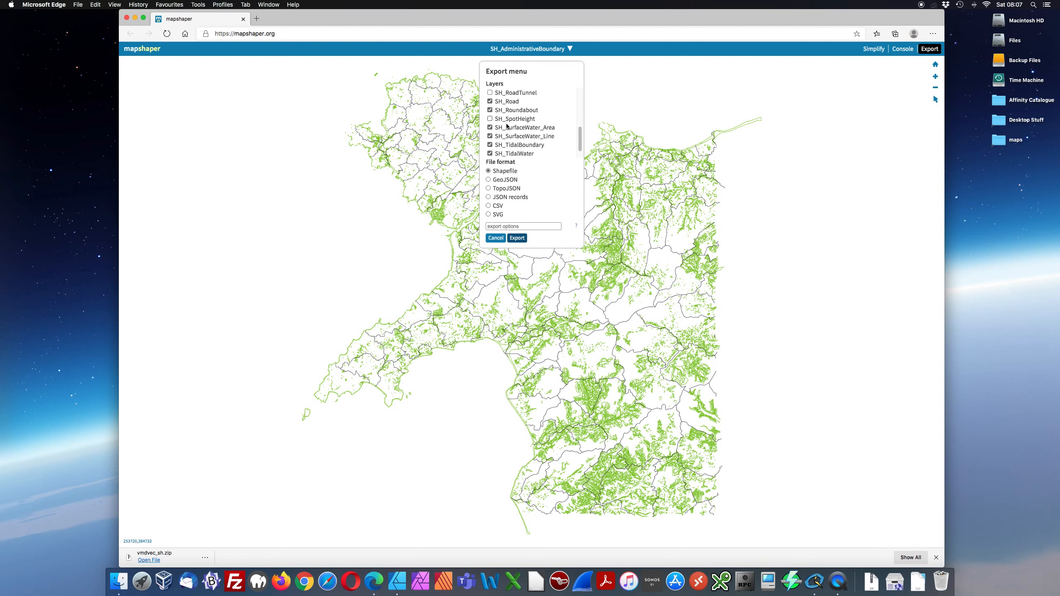
- Export the remaining layers in SVG format and reveal the downloaded output.svg in Finder
left_click_drag(578, 141, 580, 99)
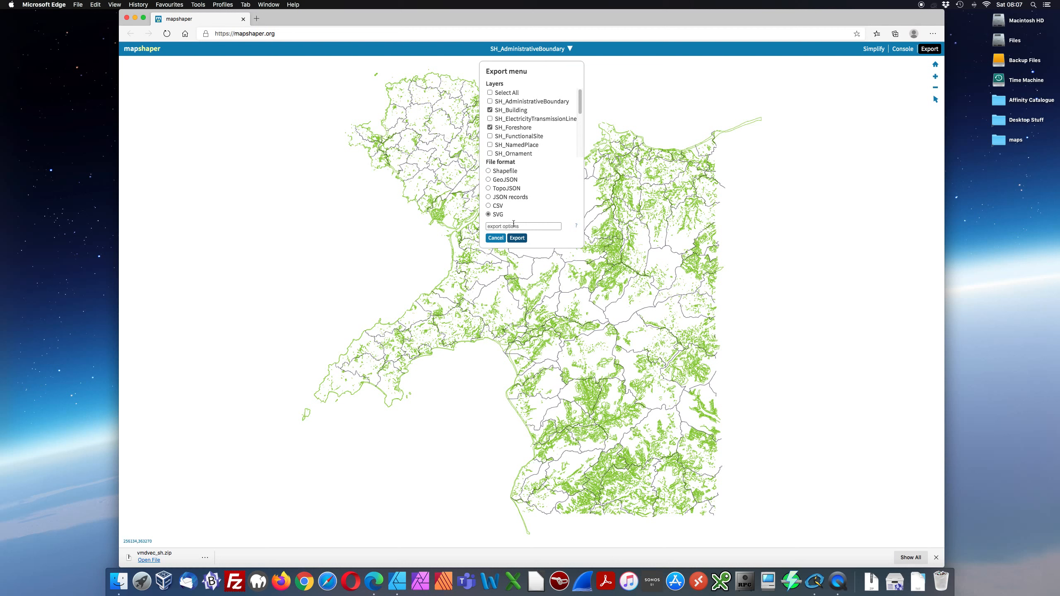
left_click(517, 237)
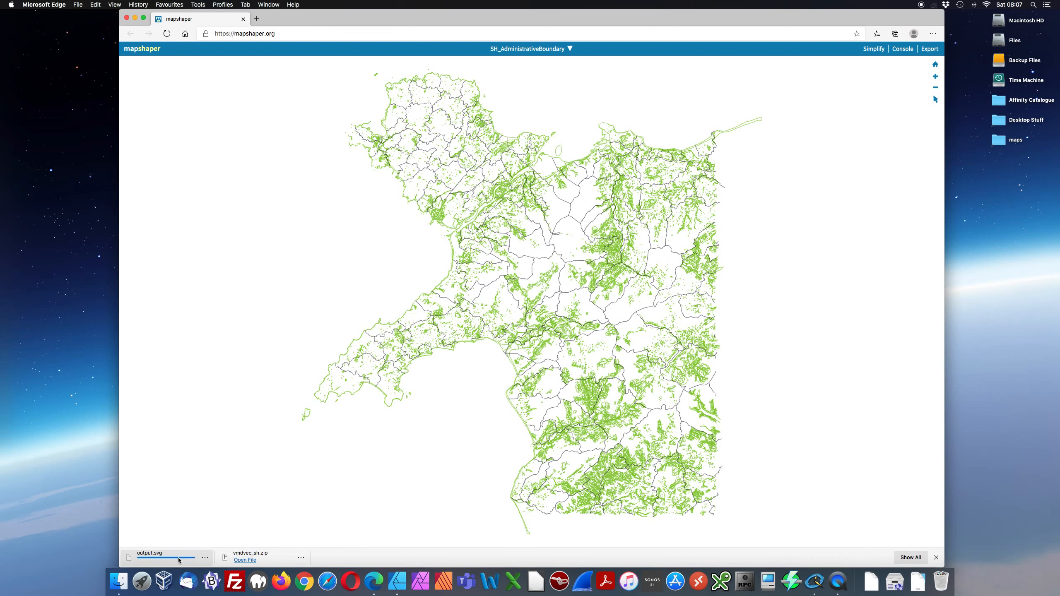
left_click(205, 559)
left_click(245, 487)
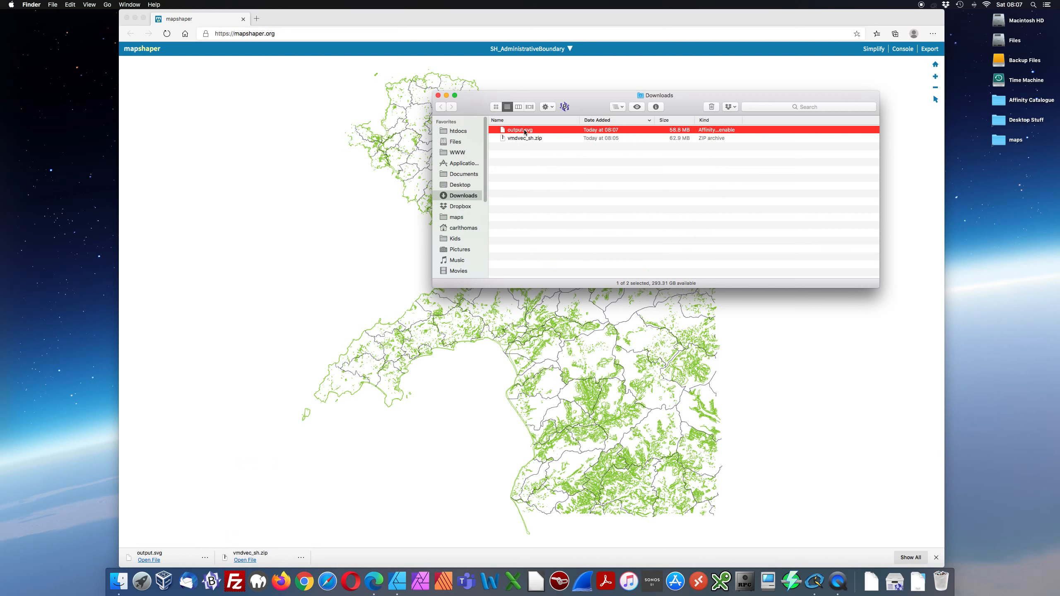
- Quit Microsoft Edge and switch to Affinity Designer
left_click(297, 23)
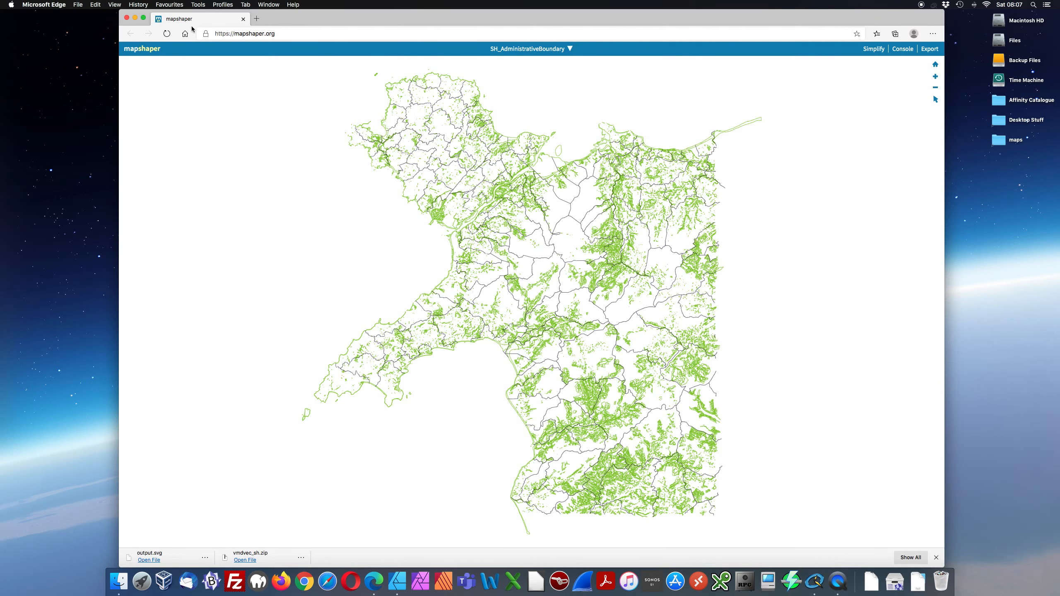
left_click(57, 5)
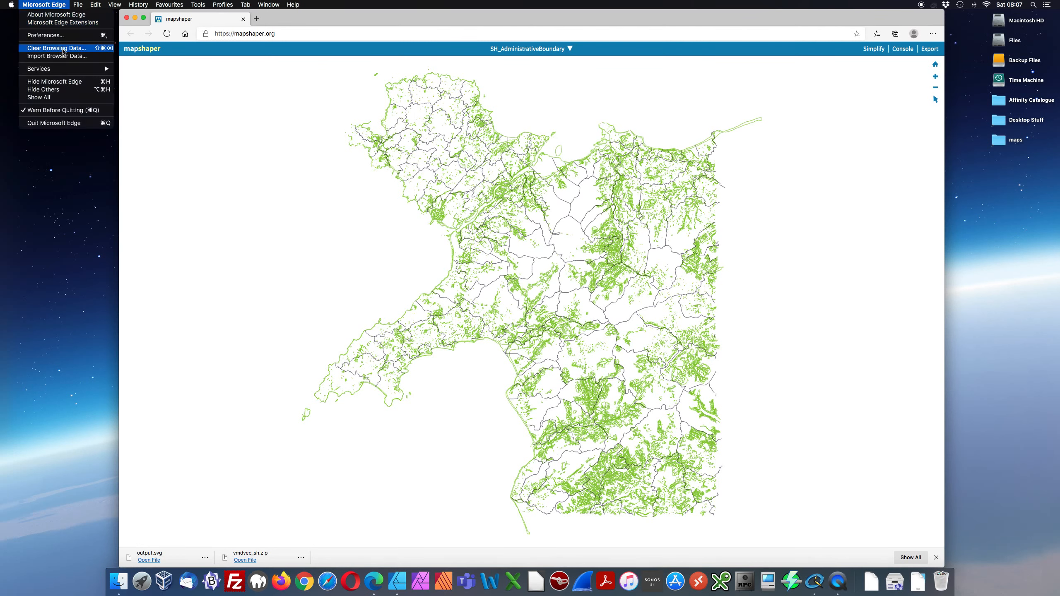
left_click(76, 123)
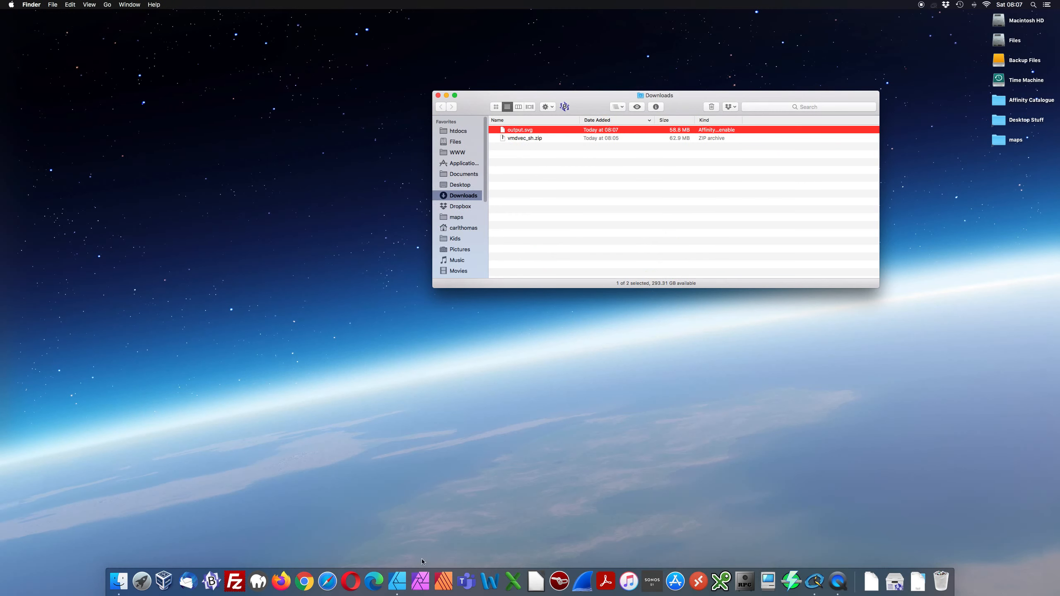
left_click(397, 581)
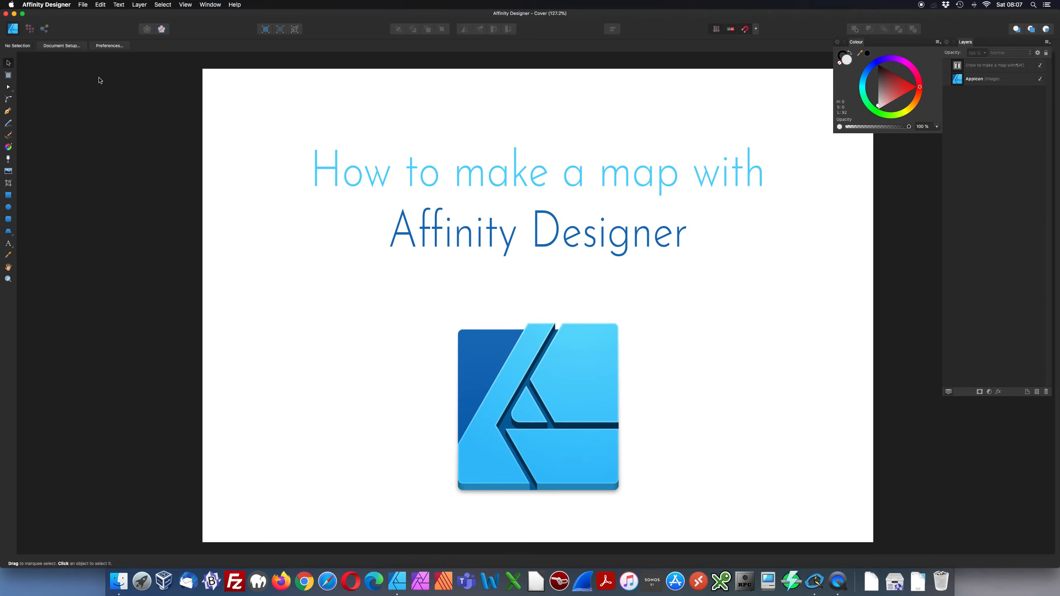
- Close the cover document and open output.svg from the Downloads folder
key("super+w")
key("super+n")
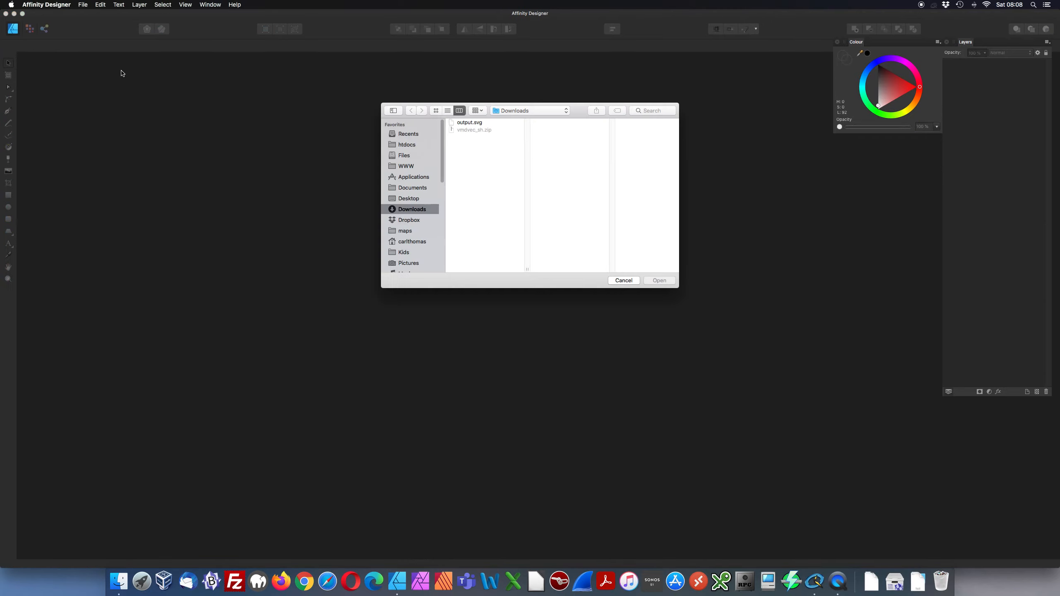
left_click(473, 126)
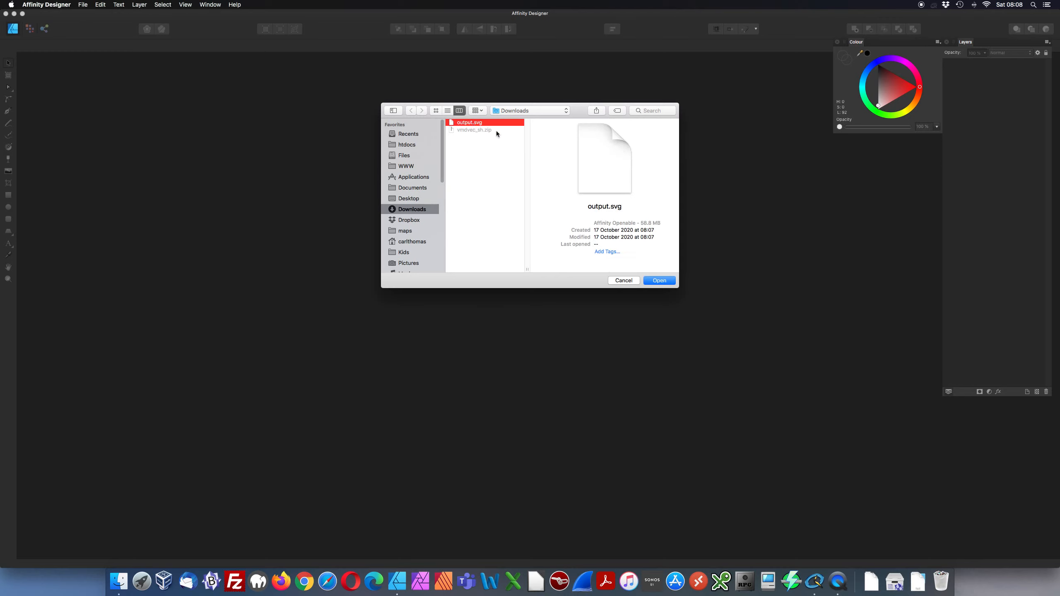
left_click(663, 283)
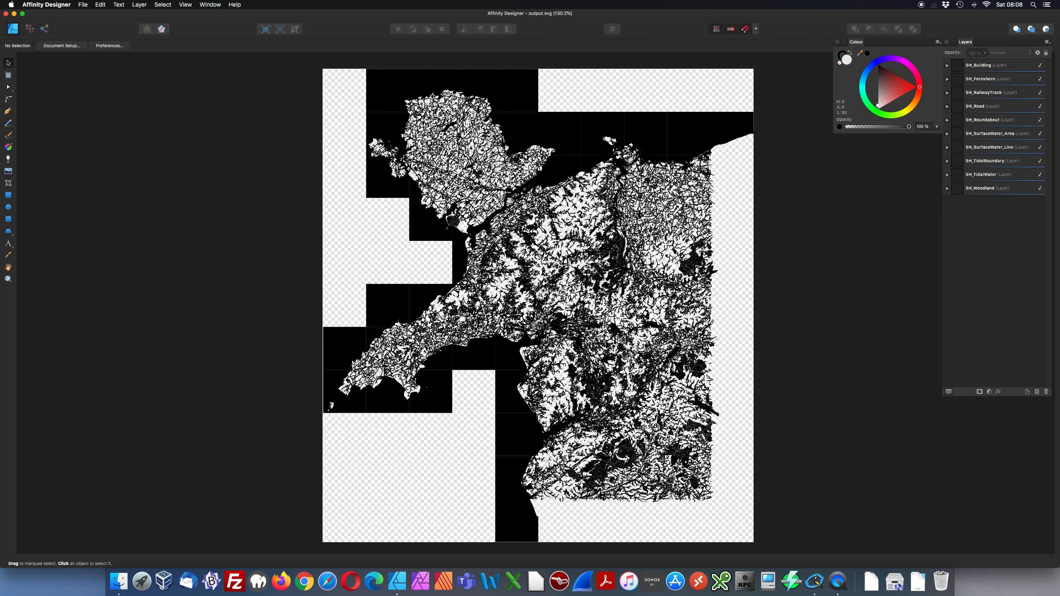
- Hide all map layers from SH_Building down to SH_Woodland and deselect them
left_click(8, 279)
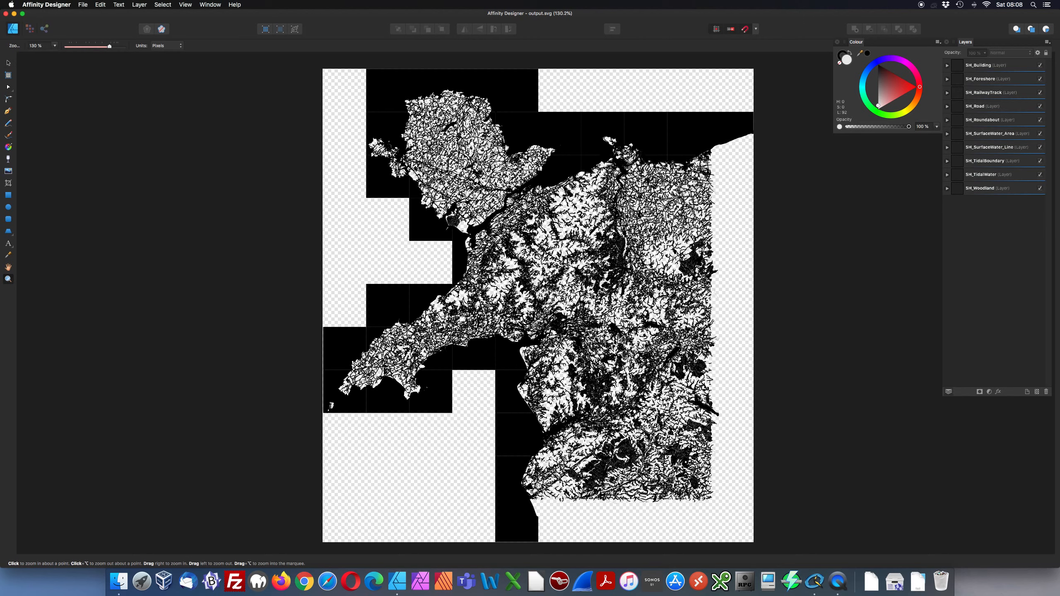
left_click(463, 205)
left_click(462, 205)
left_click(463, 205)
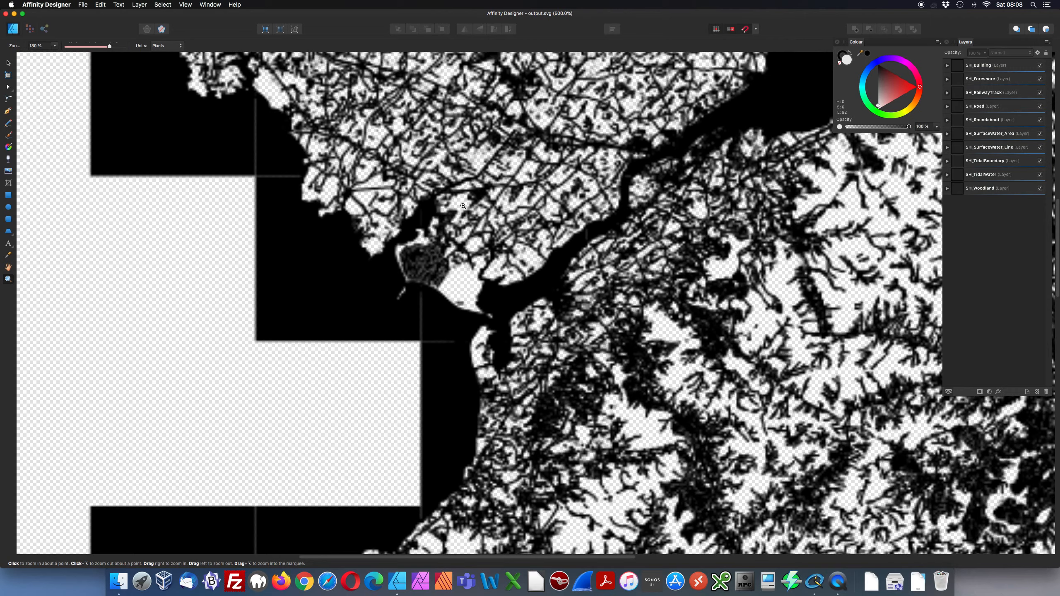
left_click_drag(463, 205, 497, 205)
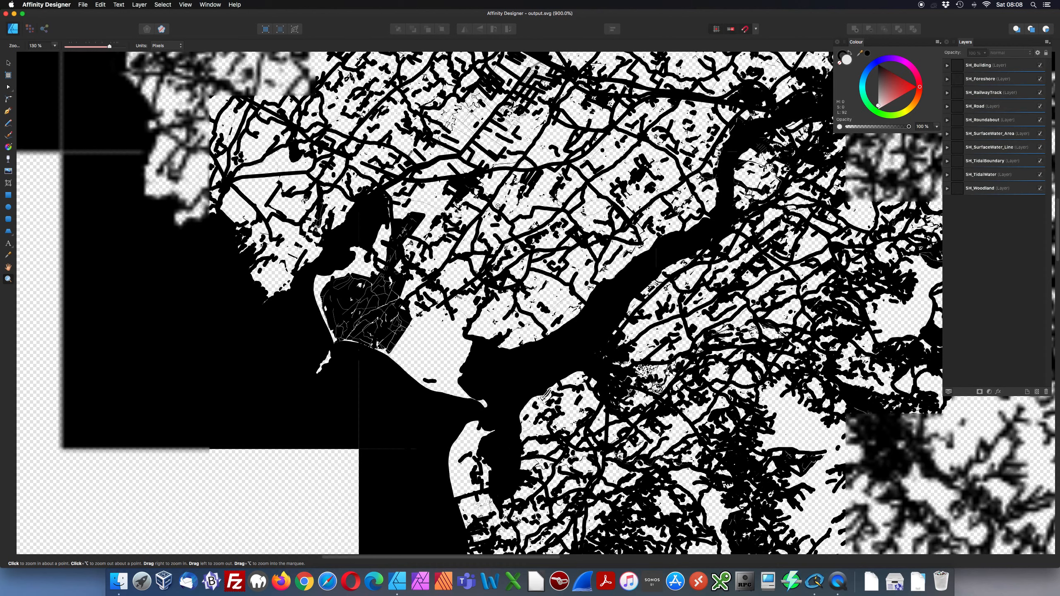
left_click(985, 67)
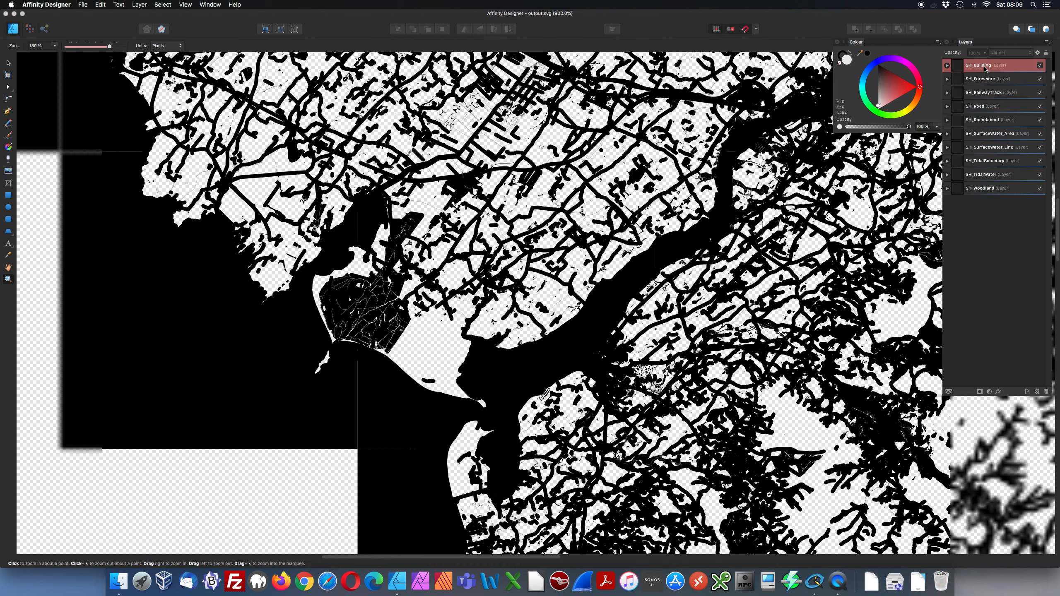
left_click(992, 189, "shift")
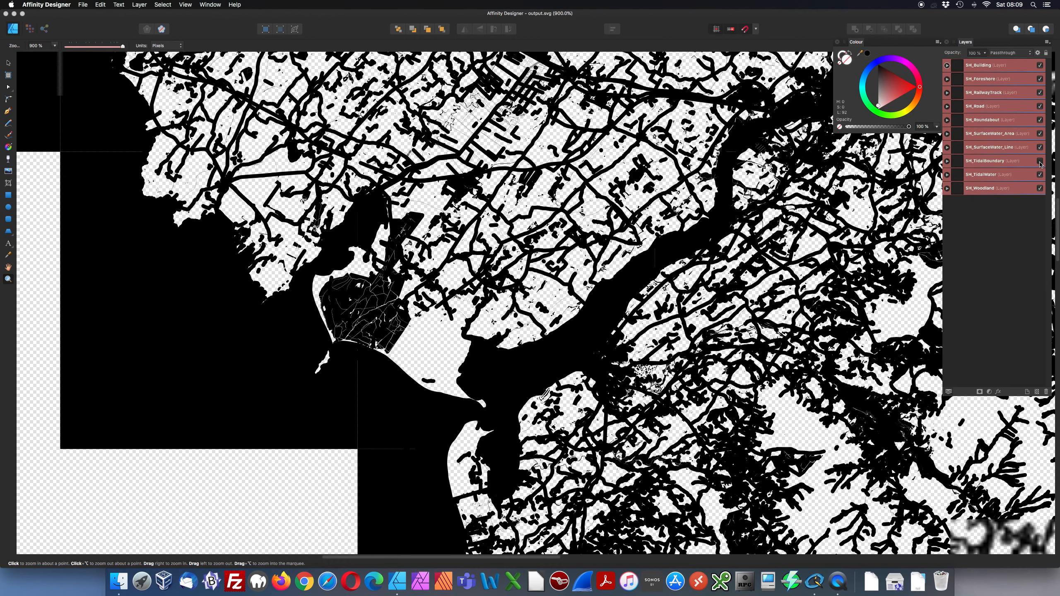
left_click(1040, 161)
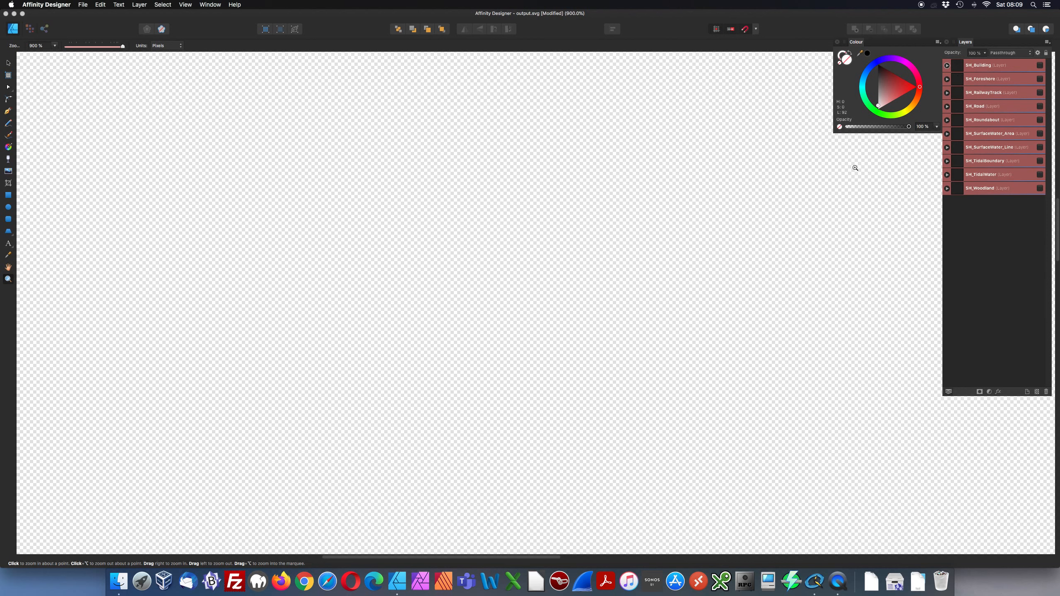
key("super+0")
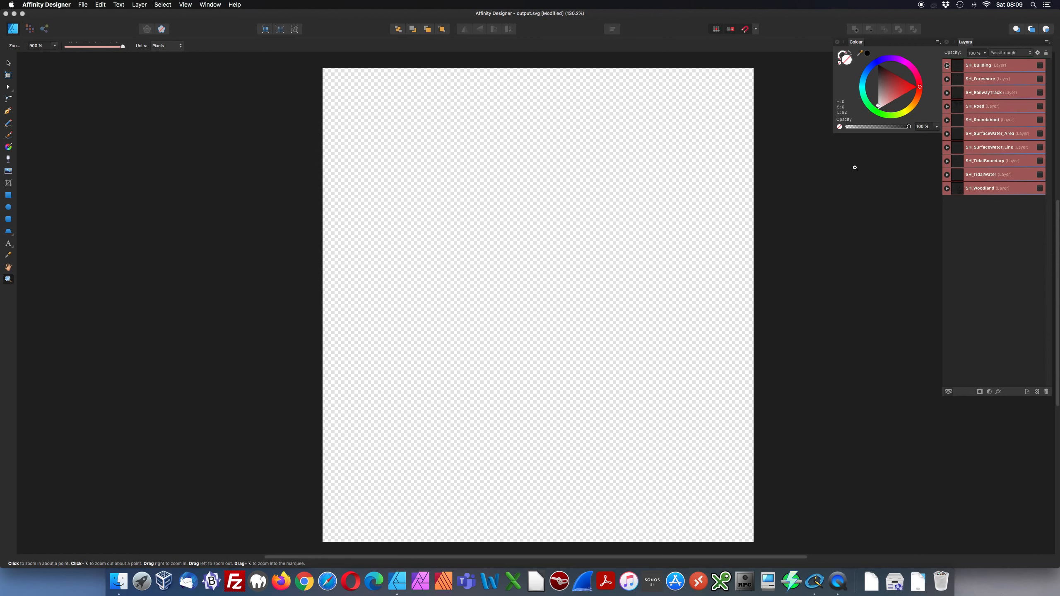
left_click(1028, 306)
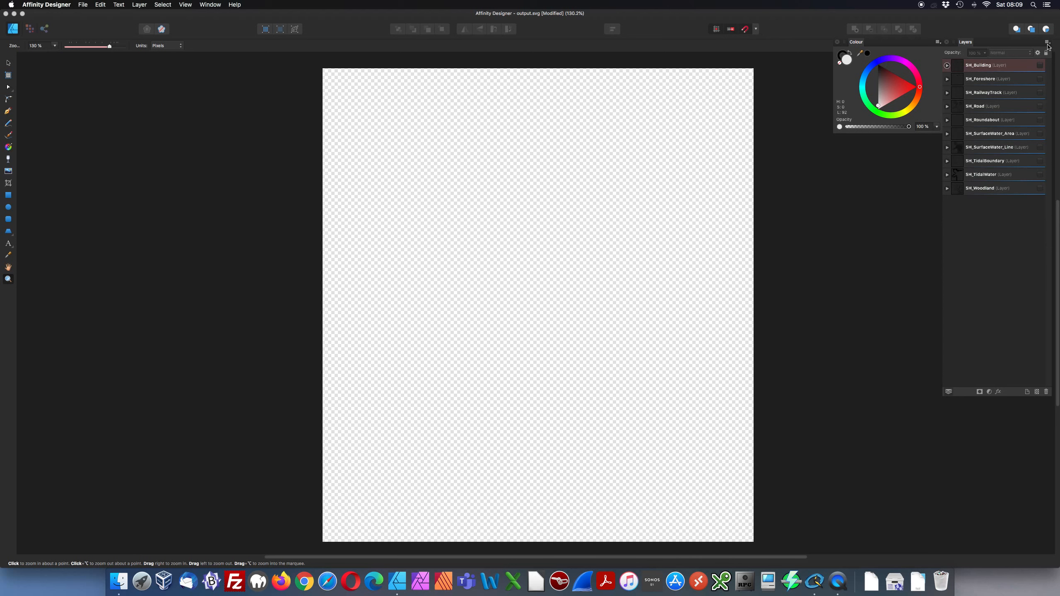
- Add one new empty layer above SH_Building, deleting the surplus second layer
left_click(1048, 42)
left_click(1026, 195)
left_click(1027, 392)
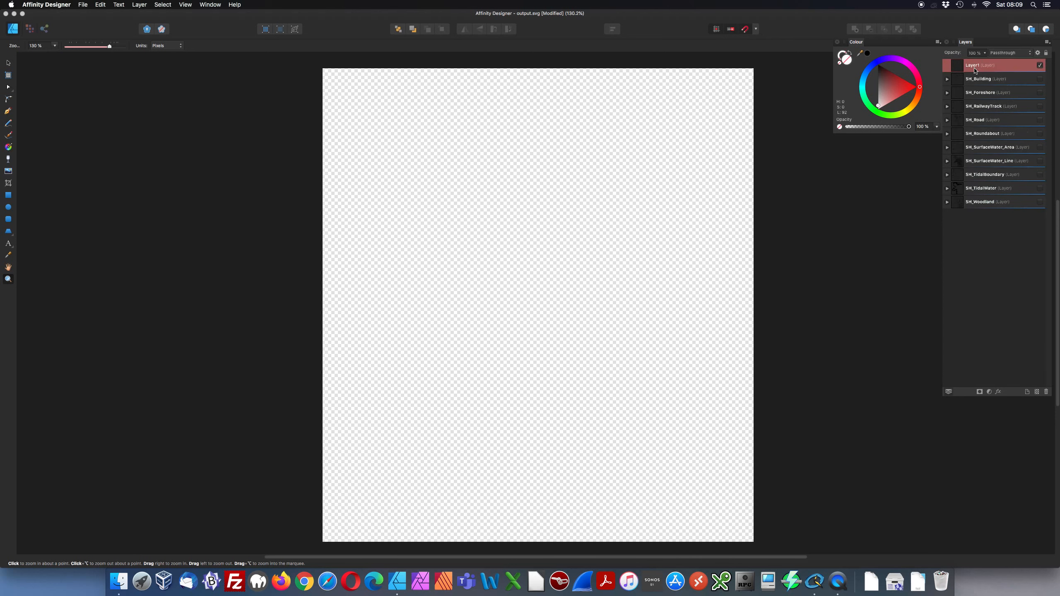
key("super+shift+l")
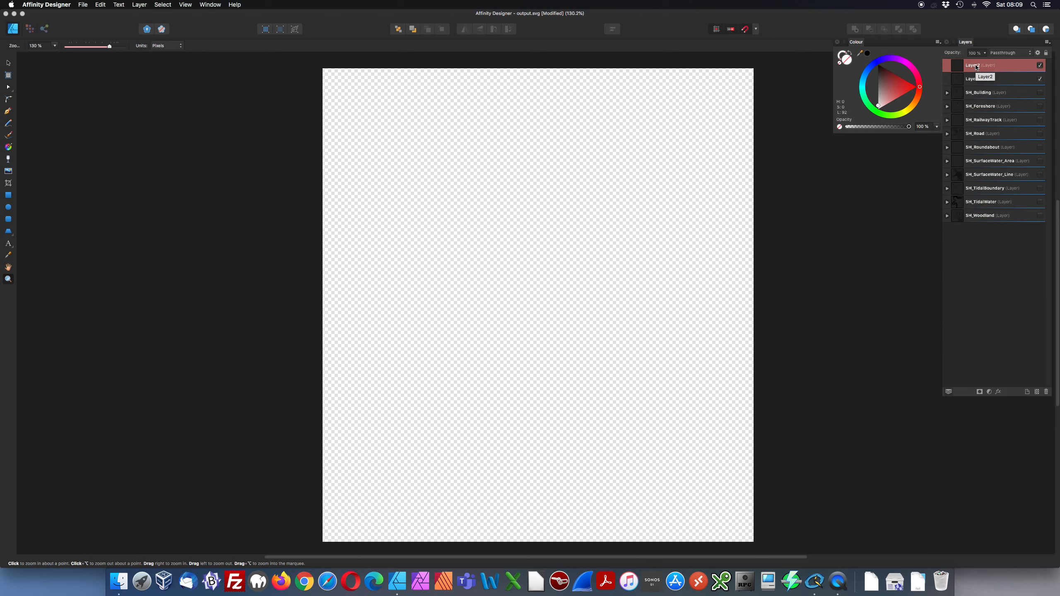
left_click(1046, 392)
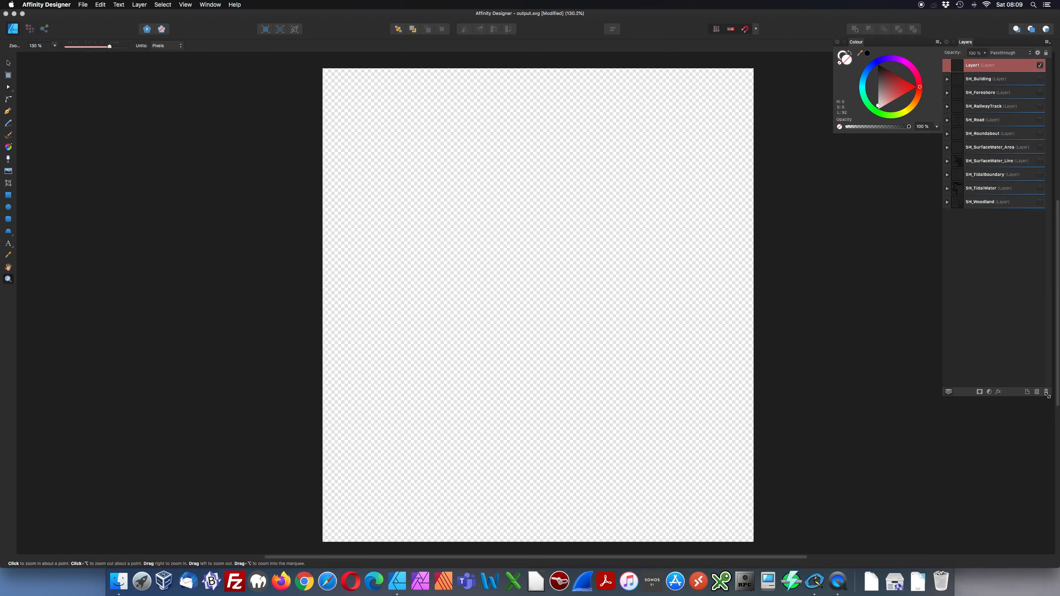
- Rename the new layer as land and move it to the bottom of the stack, below SH_Woodland
double_click(975, 65)
type("la")
key("Return")
left_click_drag(982, 66, 964, 212)
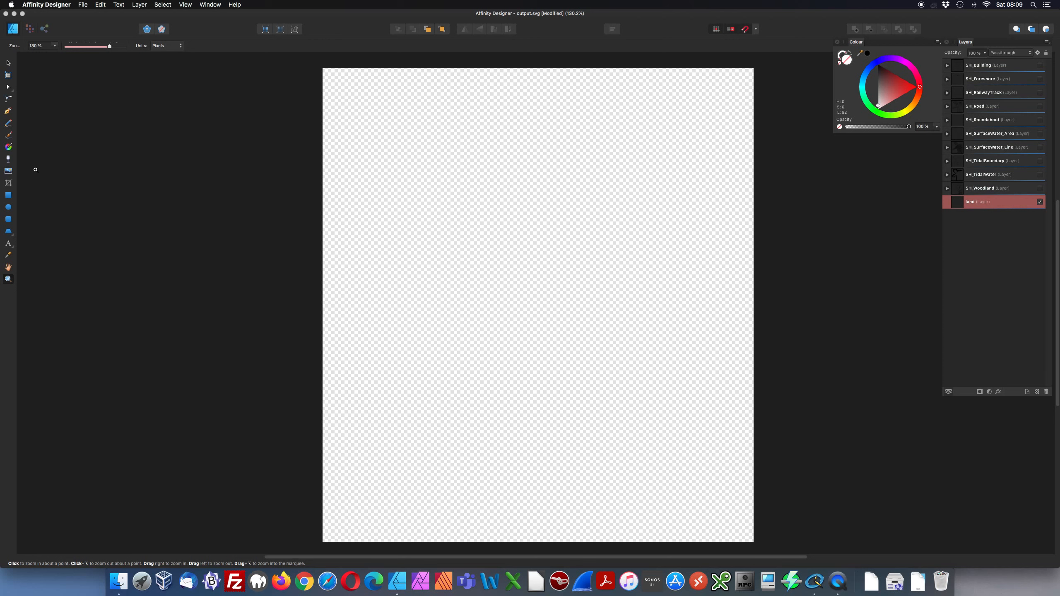
- Prepare the Rectangle tool with a dark red fill for drawing on the land layer
left_click(8, 196)
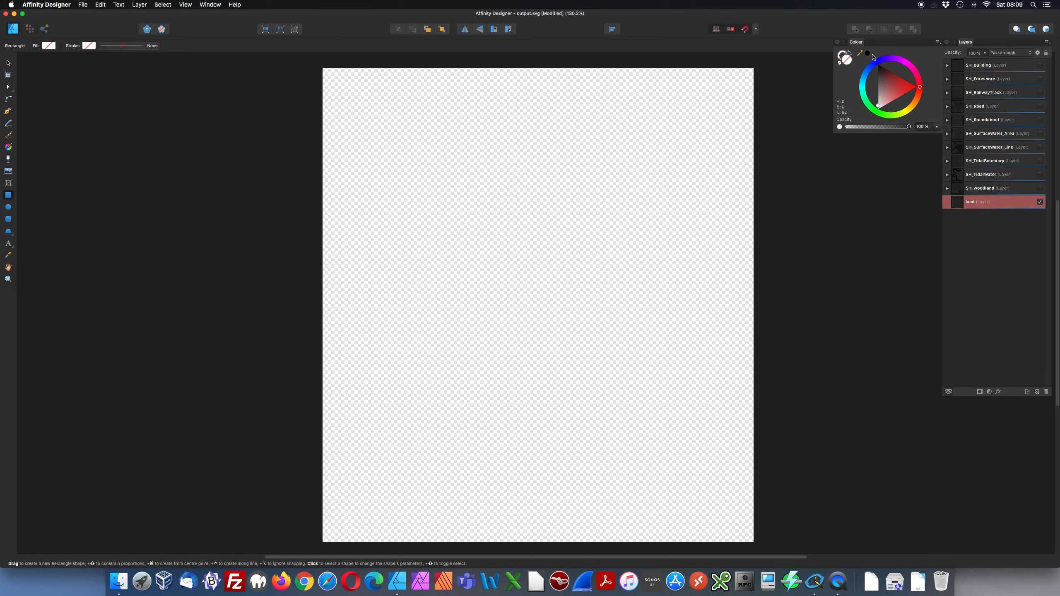
left_click(889, 75)
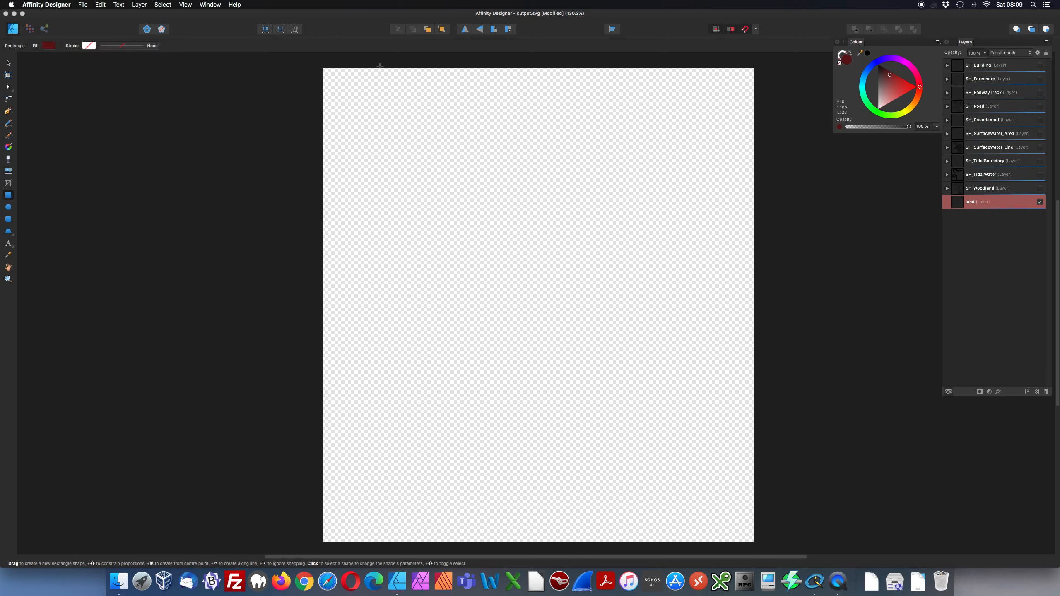
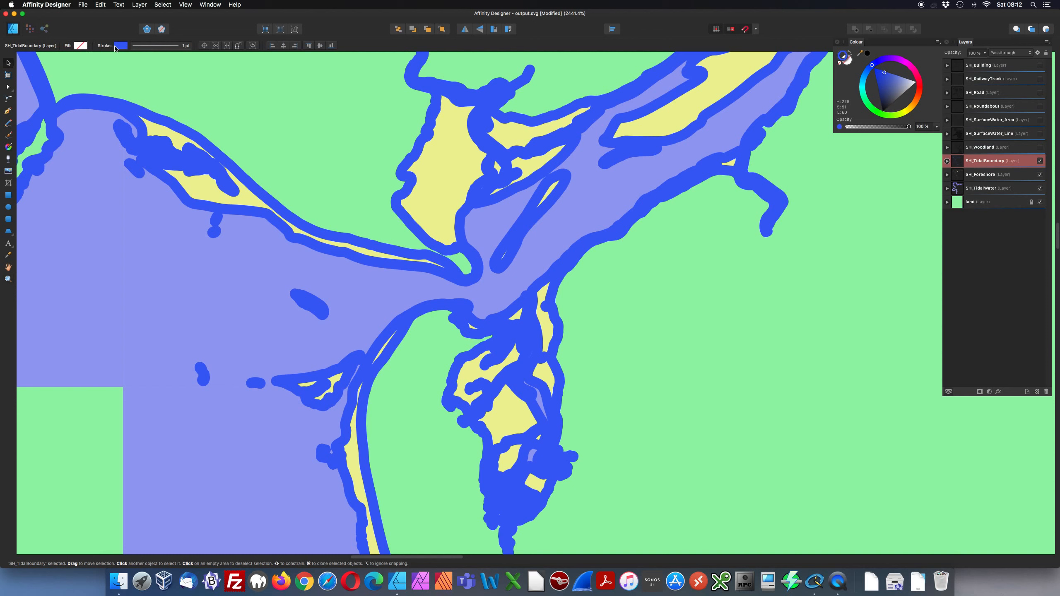
- Set the stroke width of the SH_TidalBoundary layer to 0.1 pt
left_click(187, 48)
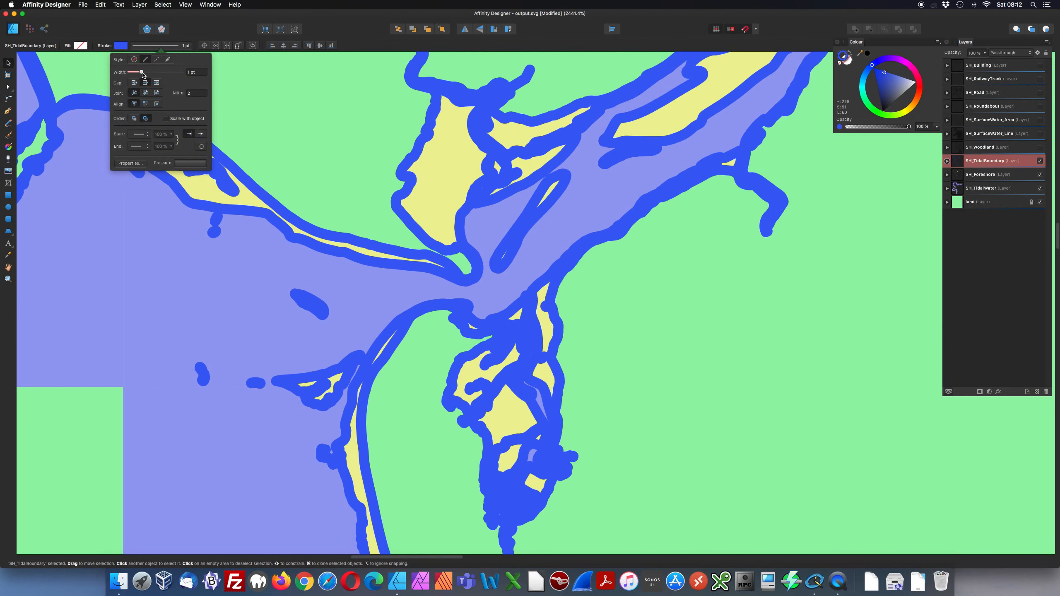
left_click_drag(141, 73, 129, 74)
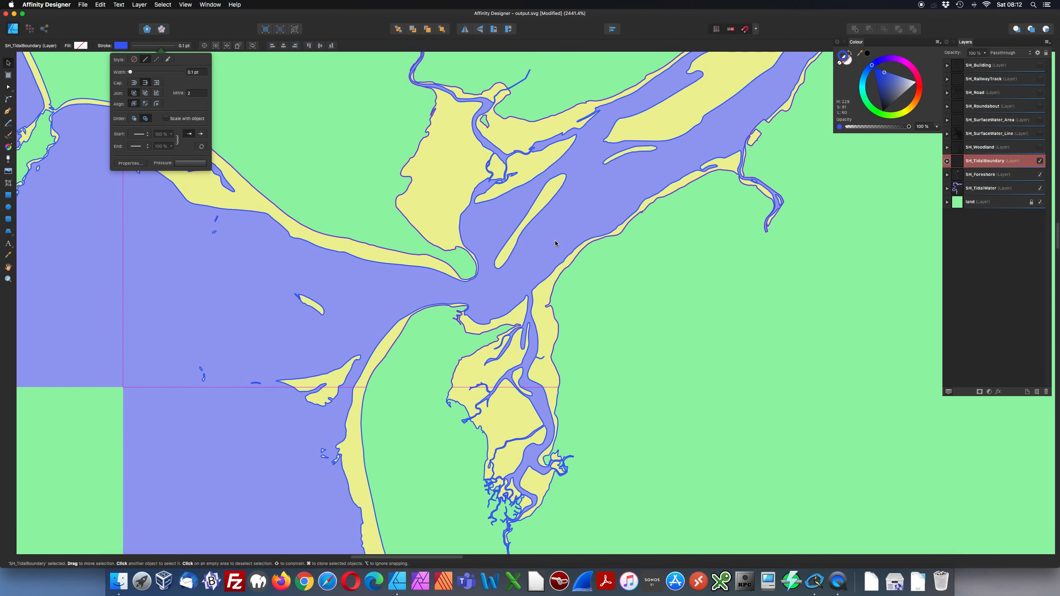
scroll(555, 243, "down", 2)
key("super+minus")
key("super+minus")
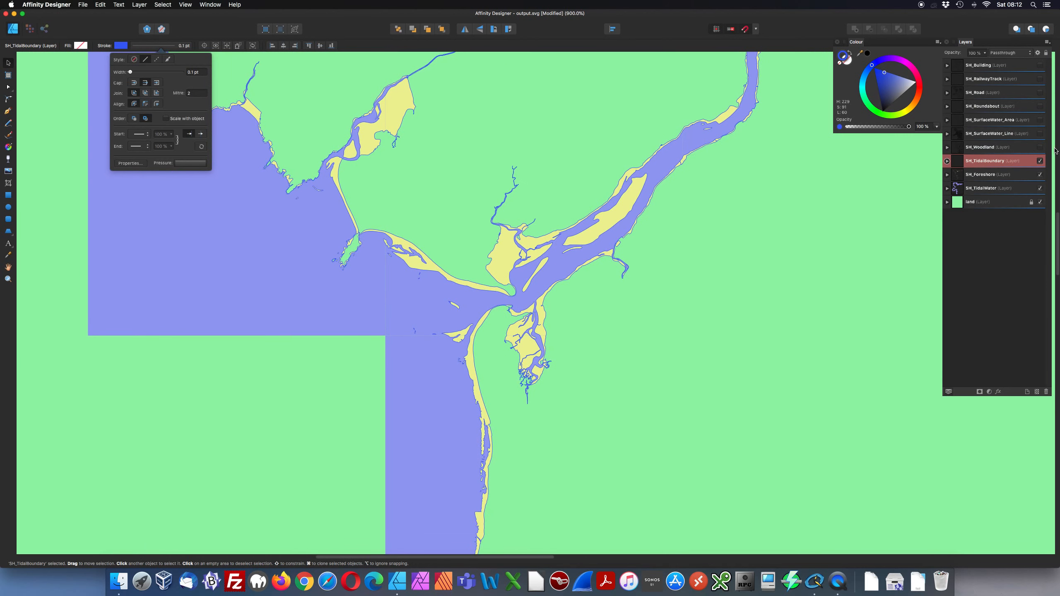
- Make the SH_Woodland layer visible and give it a dark green fill
left_click(1023, 148)
left_click(1040, 147)
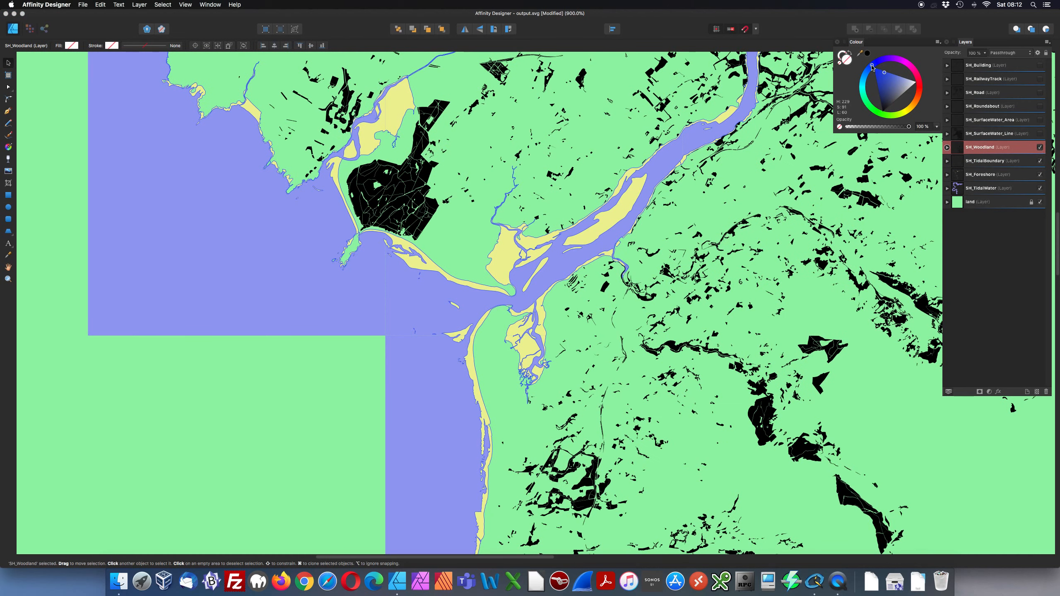
left_click_drag(872, 66, 869, 107)
left_click(869, 106)
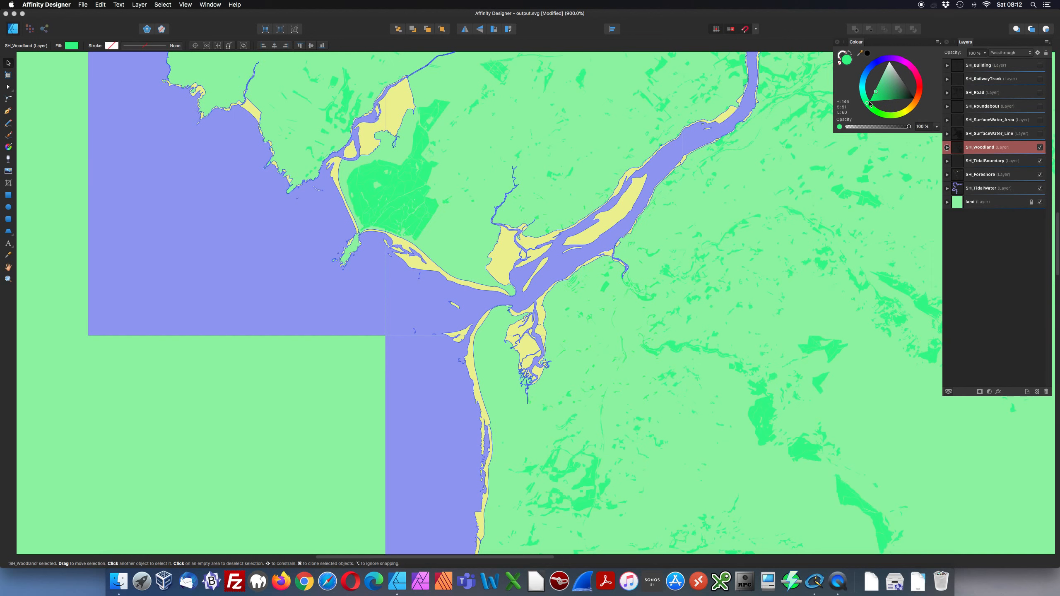
left_click(880, 91)
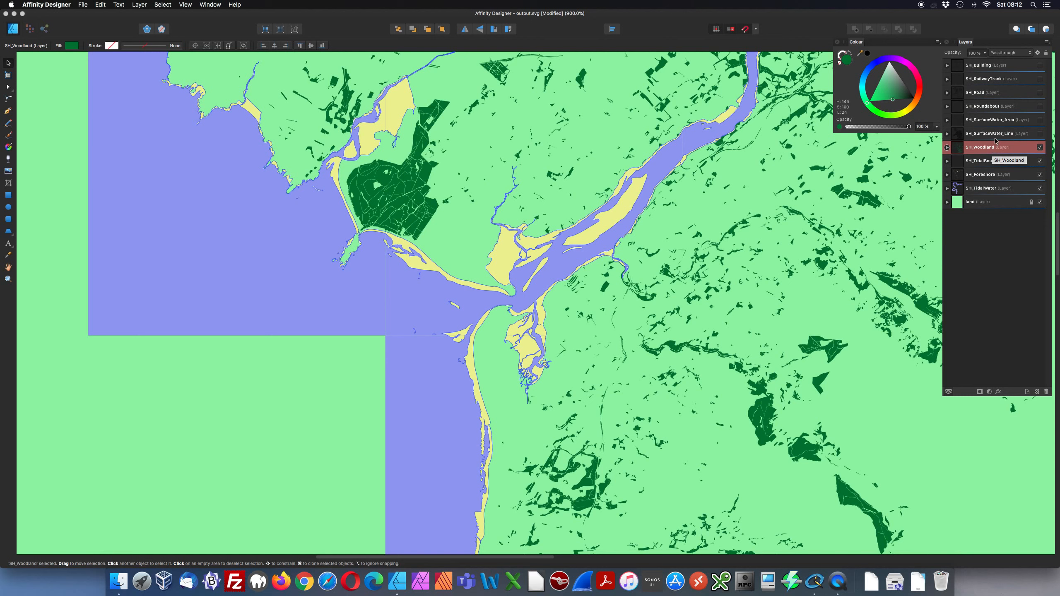
- Move the SH_Building layer directly above SH_Woodland and make it visible
left_click(989, 69)
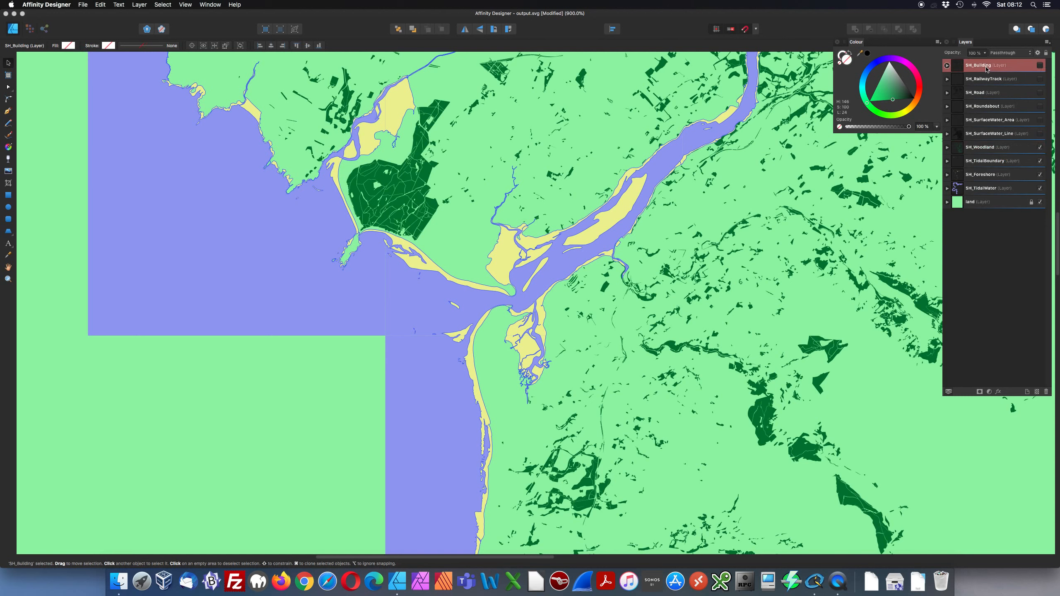
left_click_drag(987, 68, 919, 141)
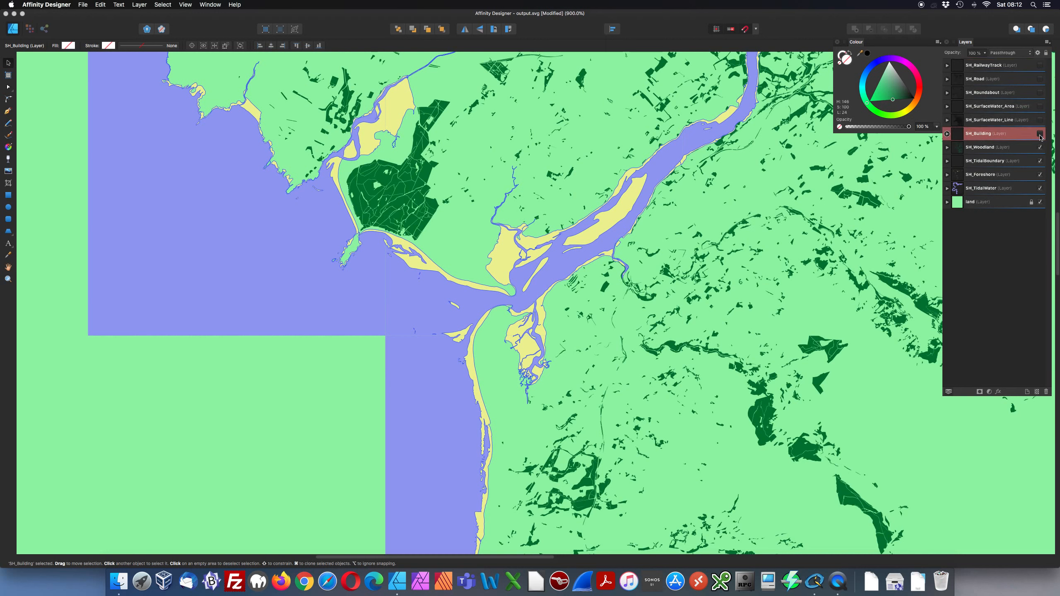
left_click(1040, 133)
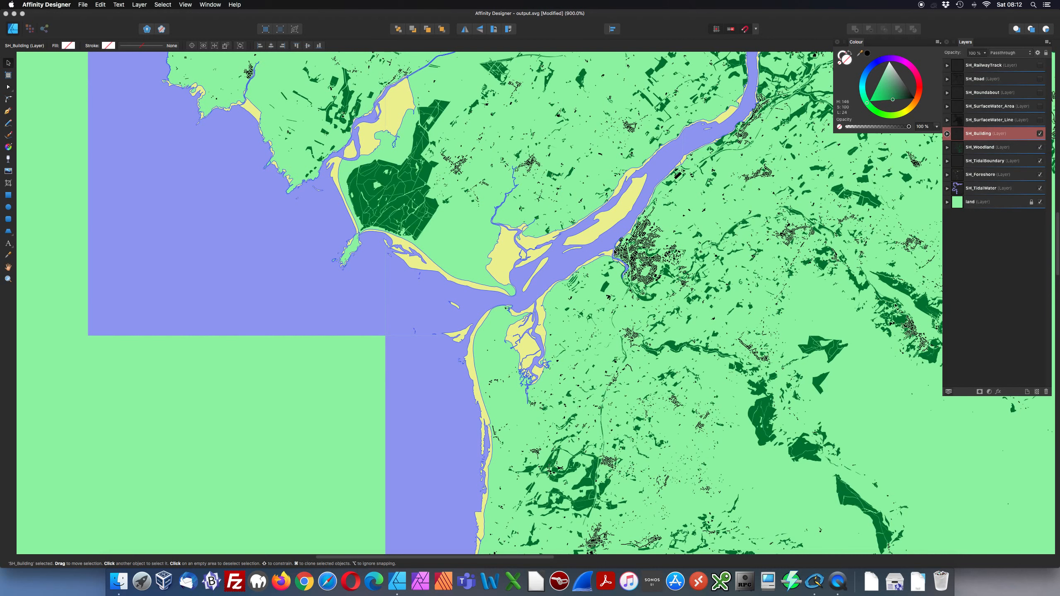
- Examine the building shapes in the riverside town east of the estuary up close
scroll(527, 280, "up", 3)
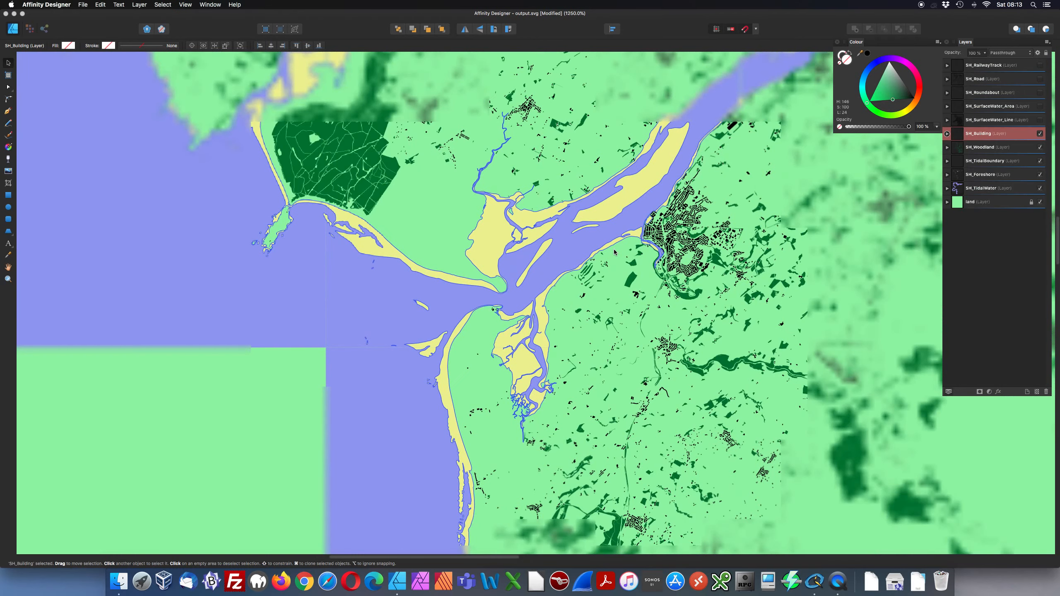
scroll(527, 280, "up", 5)
scroll(528, 280, "right", 4)
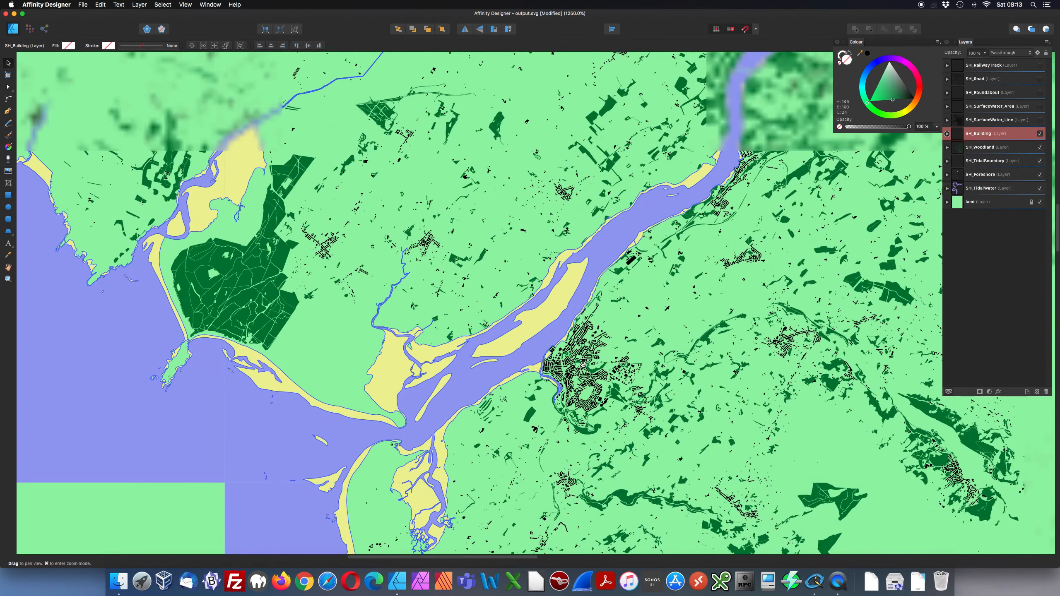
scroll(583, 367, "up", 4)
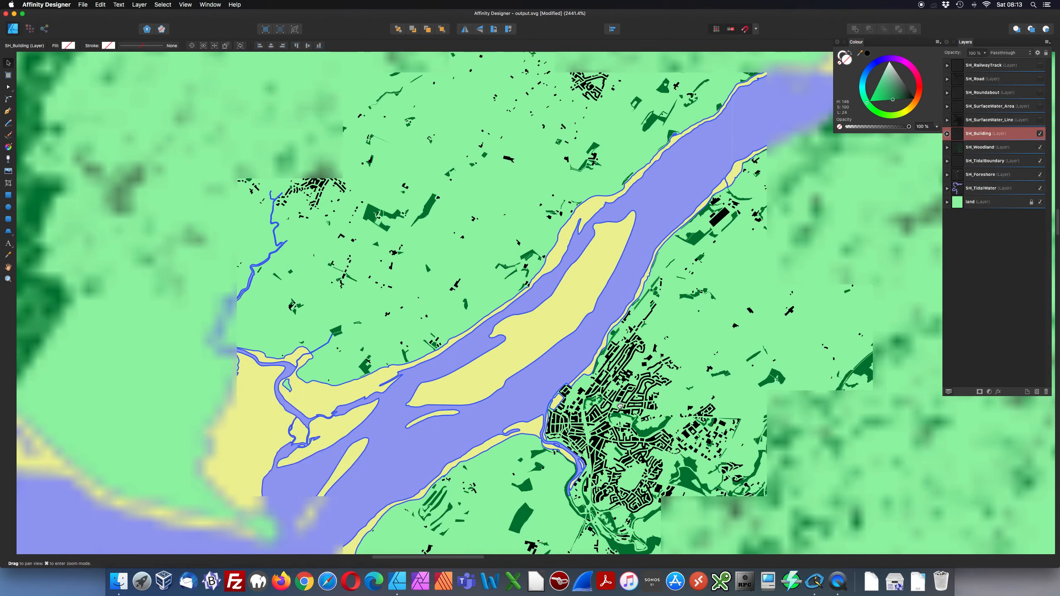
scroll(581, 367, "down", 5)
scroll(580, 367, "right", 4)
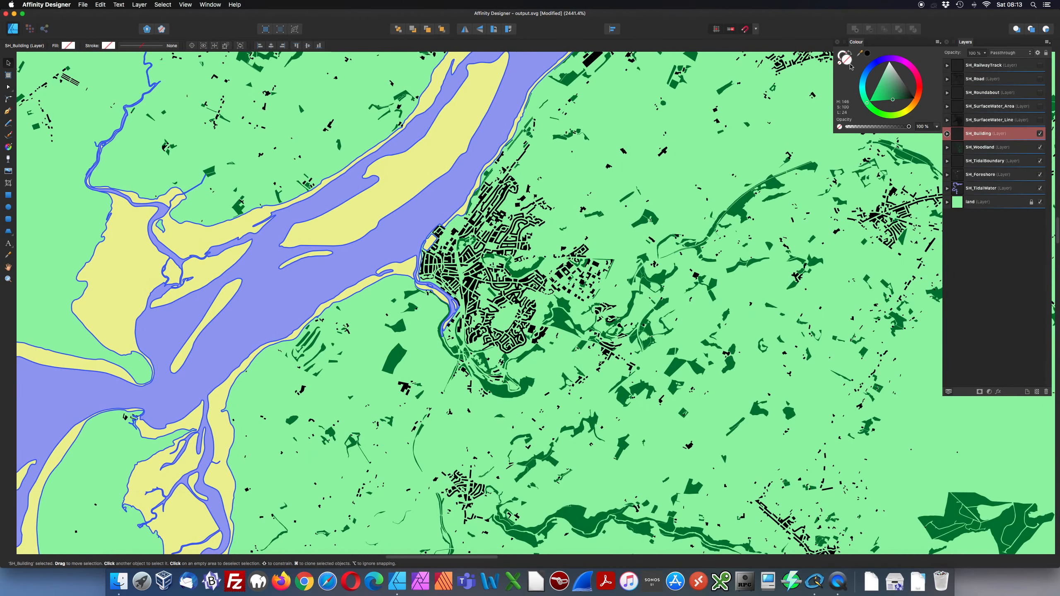
- Give the SH_Building layer a mid-grey fill
left_click(903, 84)
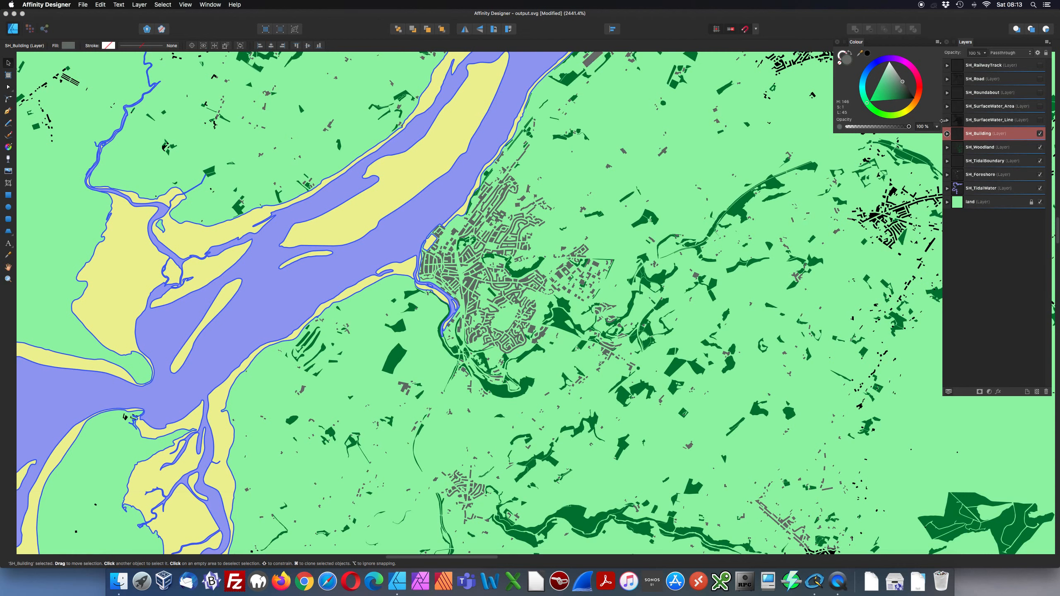
- Make the SH_SurfaceWater_Line layer visible and give it a blue stroke
left_click(1040, 120)
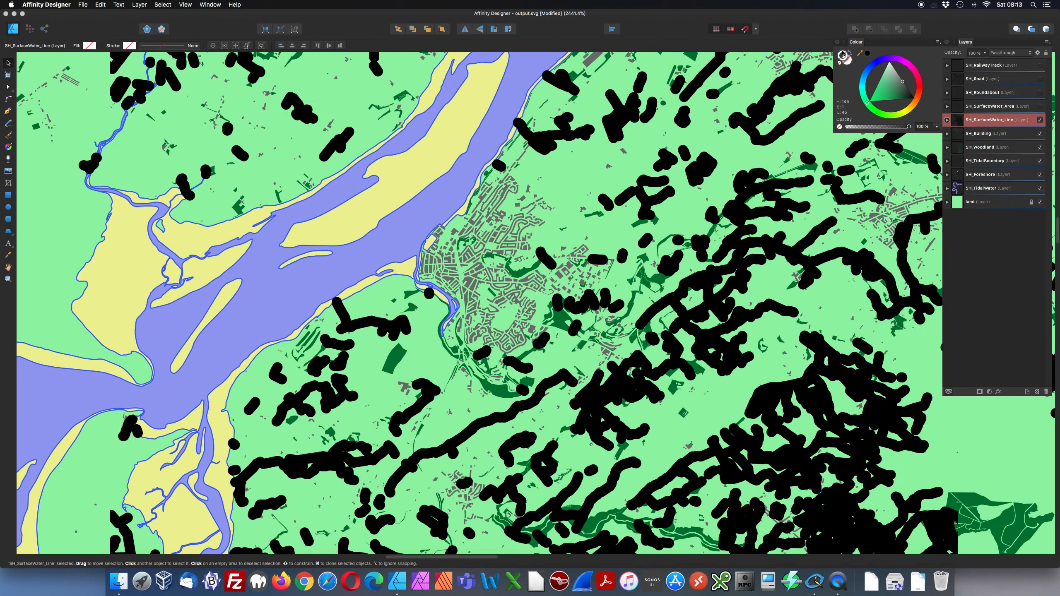
left_click(880, 62)
left_click_drag(880, 62, 877, 63)
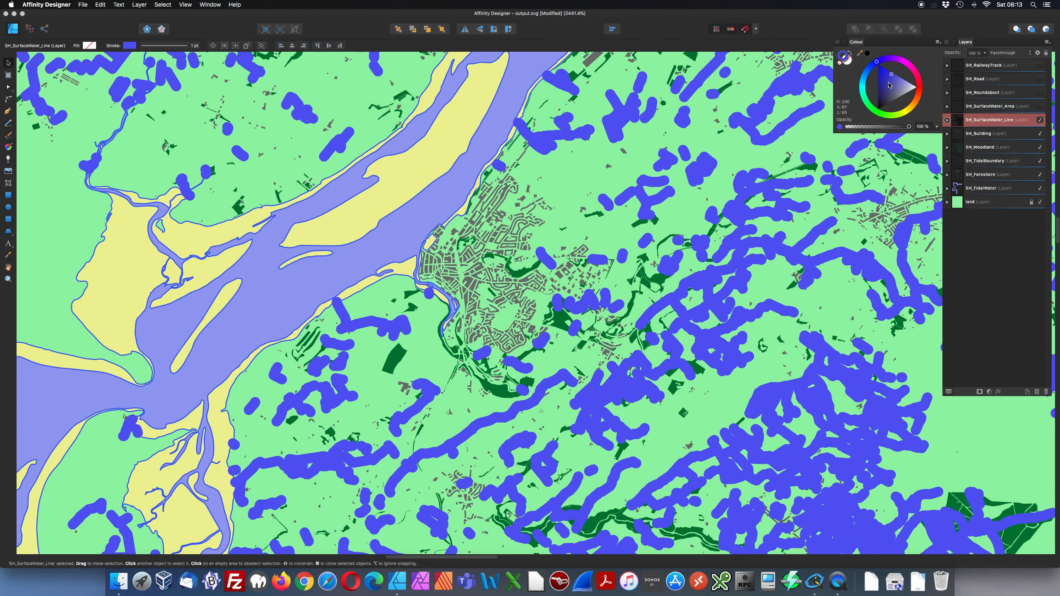
- Set the stroke width of the SH_SurfaceWater_Line layer to 0.1 pt
left_click(190, 47)
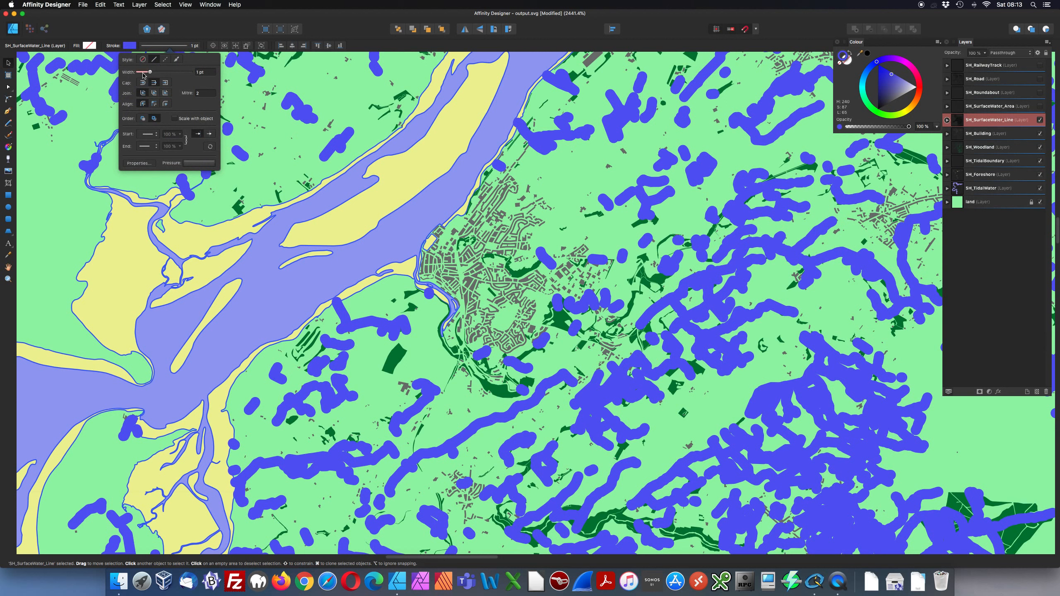
left_click_drag(151, 72, 143, 72)
key("Return")
type("0.1")
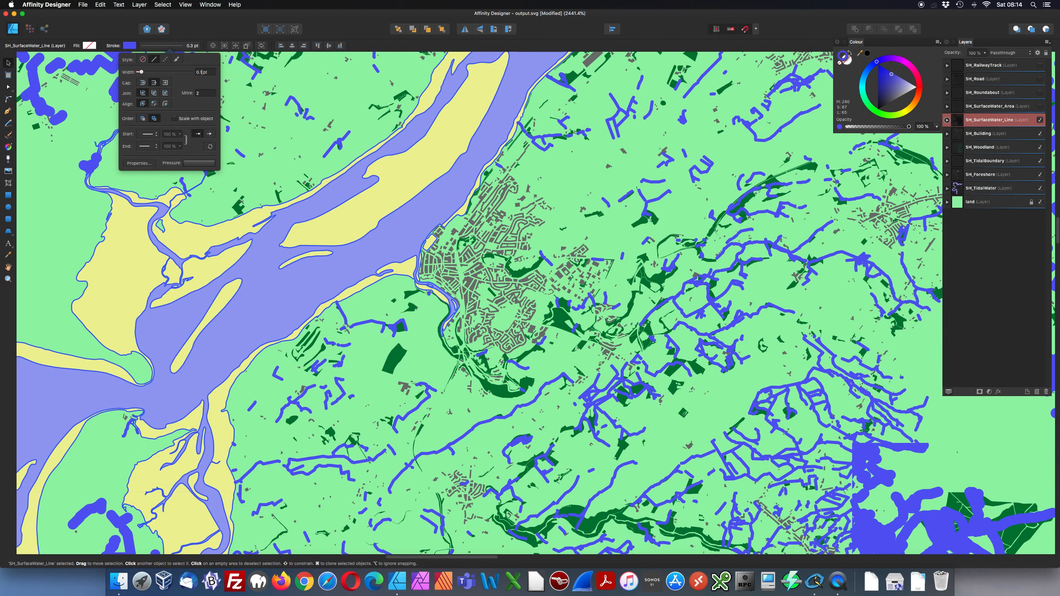
key("Return")
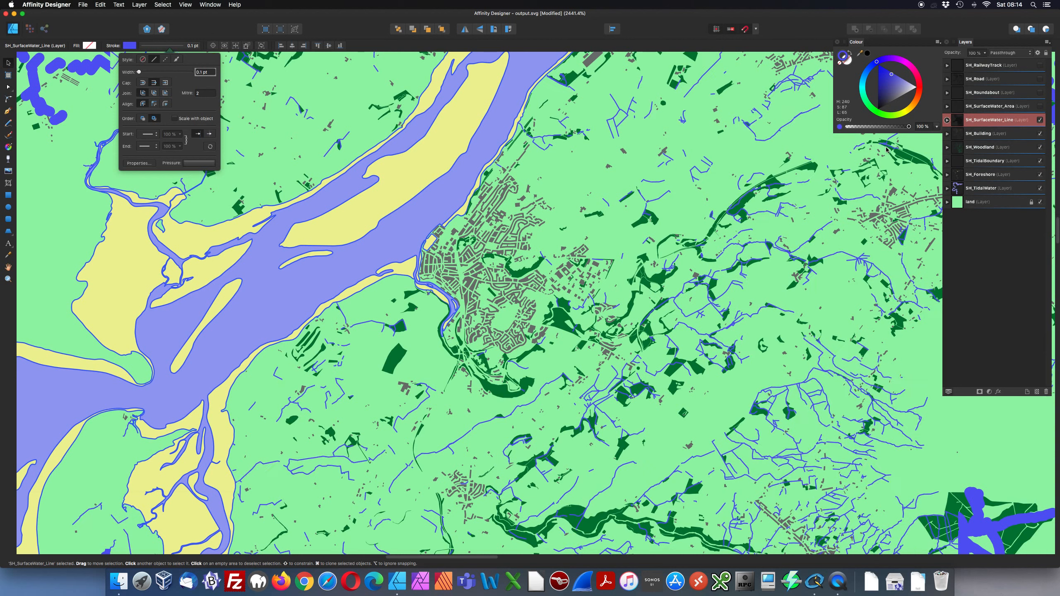
- Make the SH_SurfaceWater_Area layer visible and fill it with the same blue as the surface water lines
left_click(1014, 107)
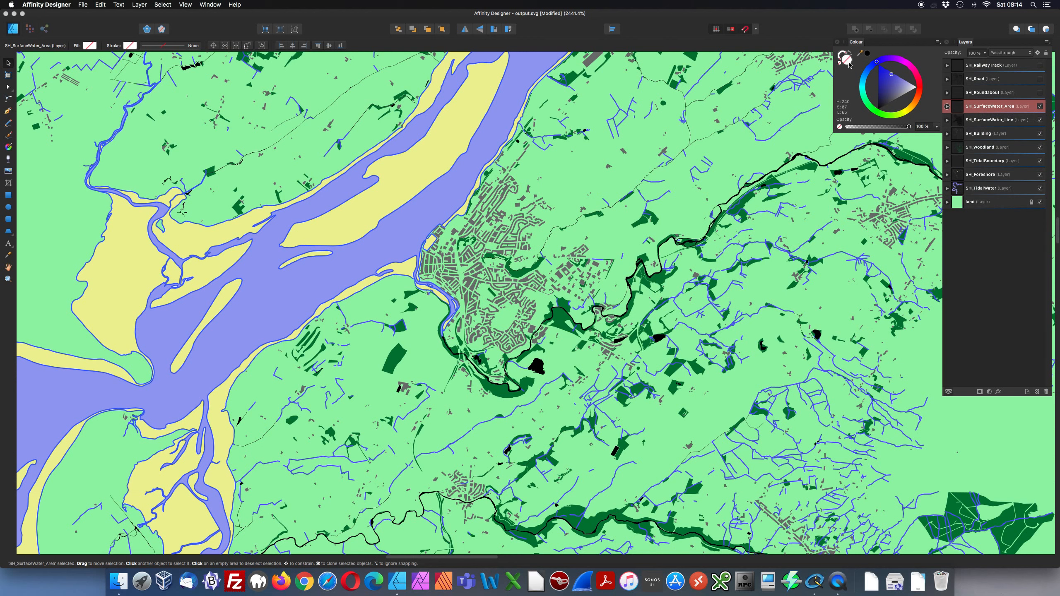
left_click(879, 63)
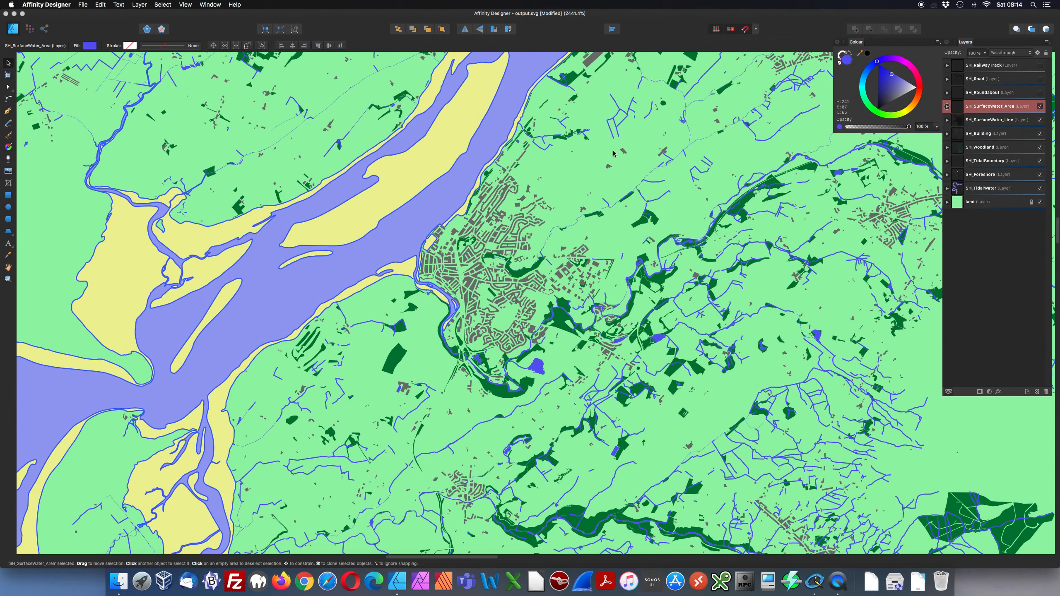
- Make the SH_RailwayTrack layer visible and give it a black stroke
key("space")
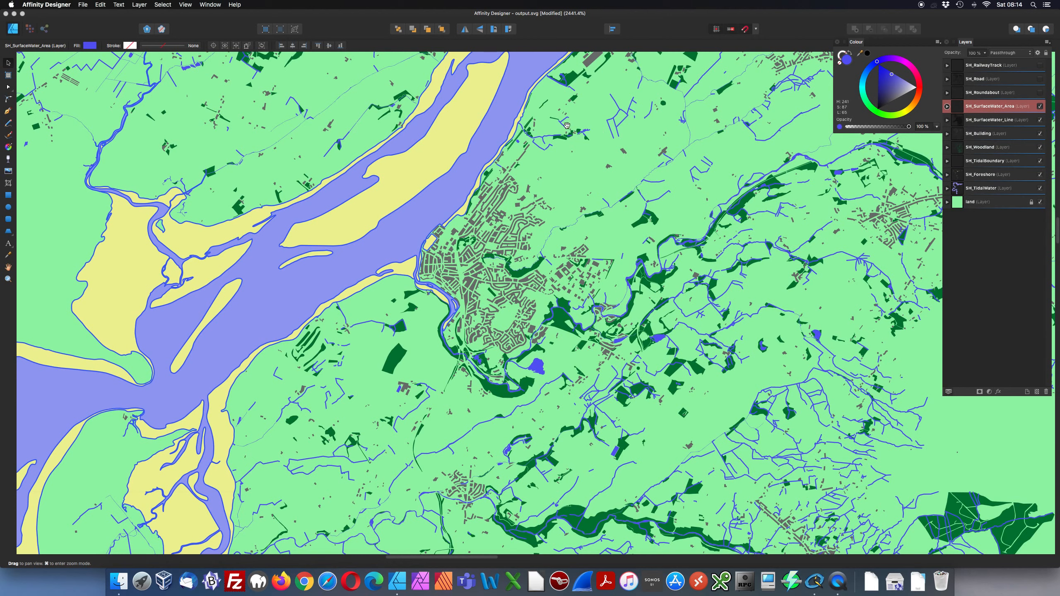
left_click_drag(522, 99, 530, 398)
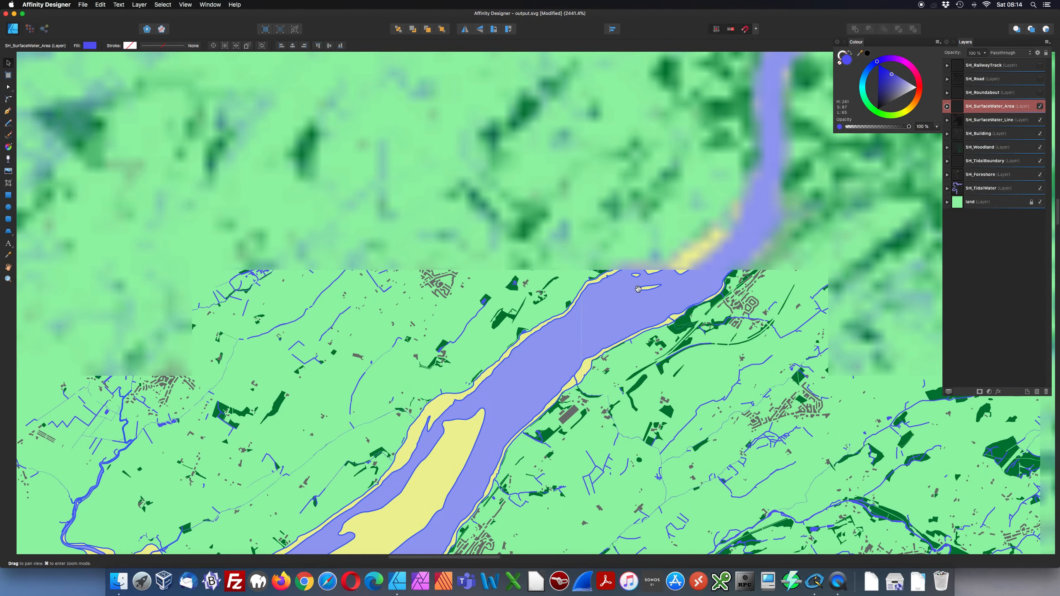
left_click_drag(644, 208, 458, 363)
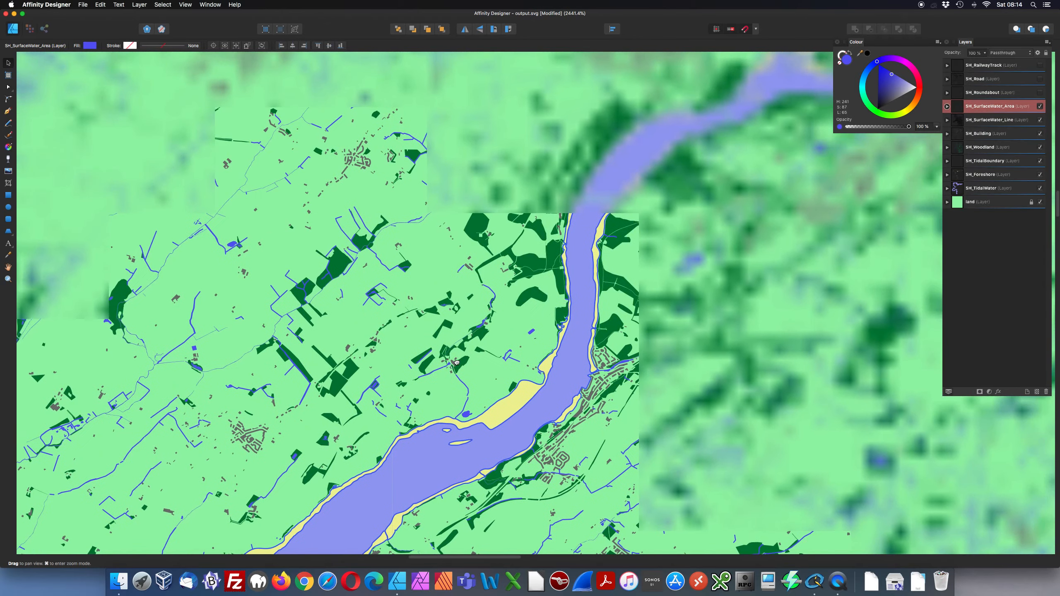
left_click(989, 67)
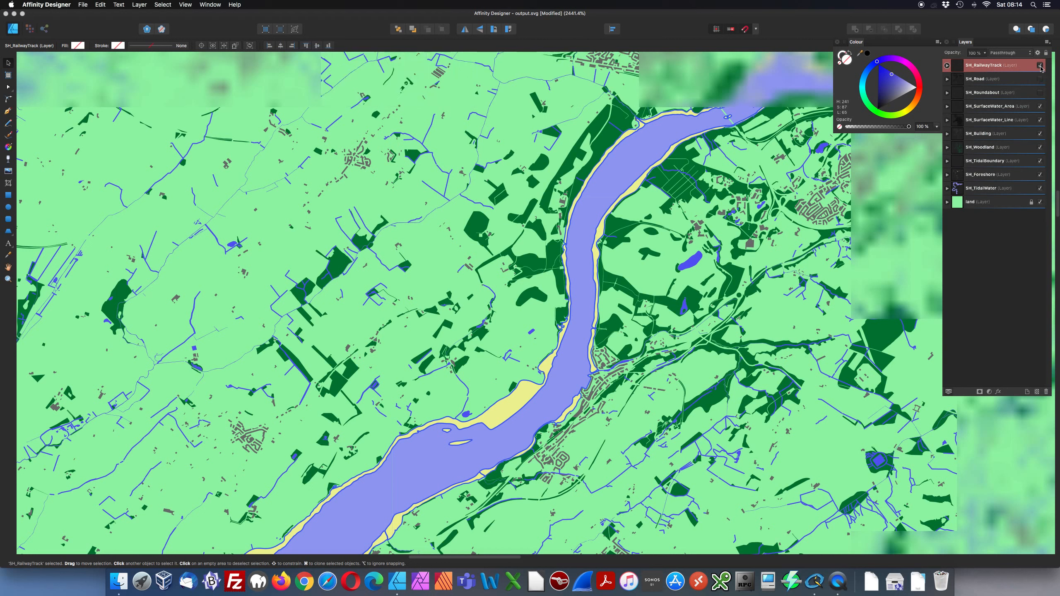
left_click(1040, 66)
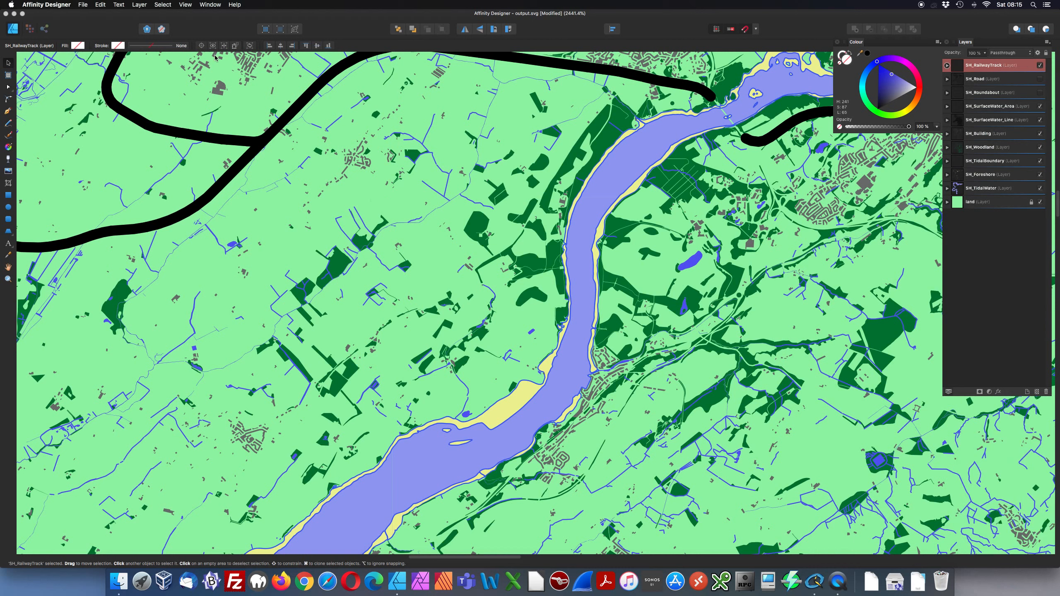
left_click(119, 46)
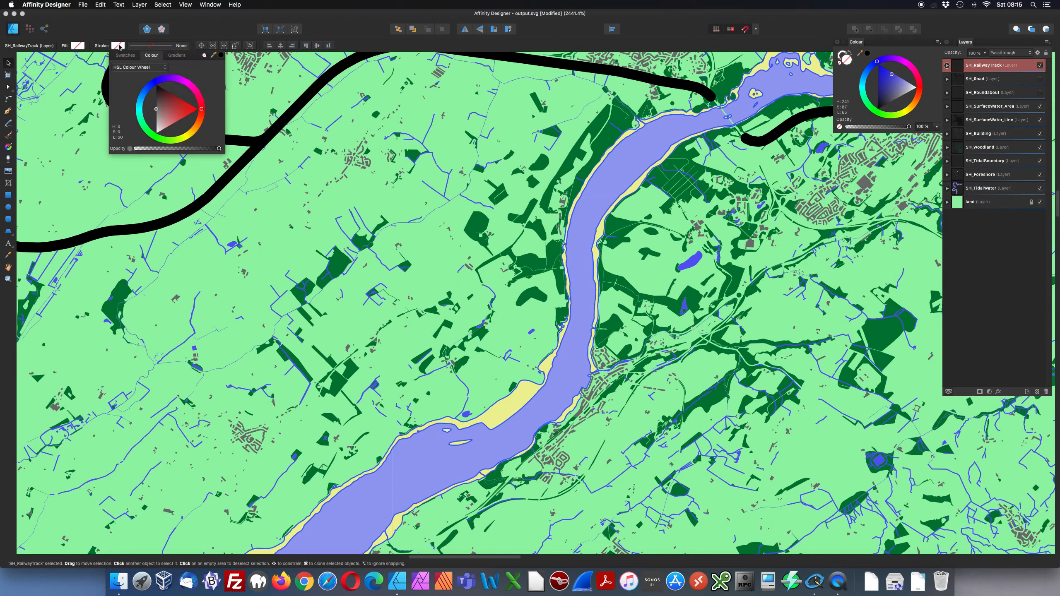
left_click_drag(157, 110, 156, 86)
- Set the stroke width of the SH_RailwayTrack layer to 0.2 pt
left_click(177, 47)
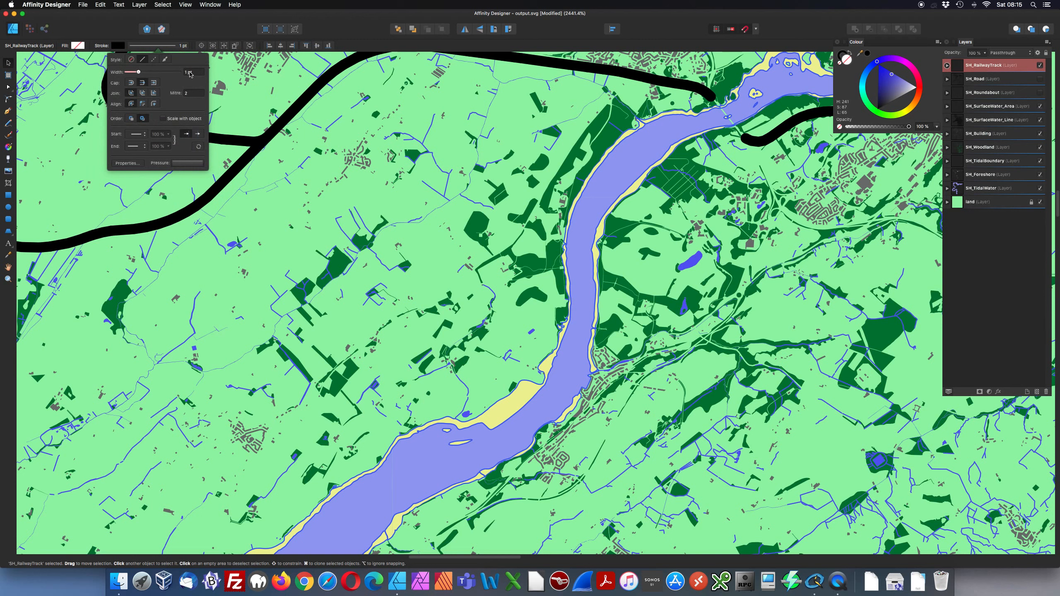
type("0.2")
key("Return")
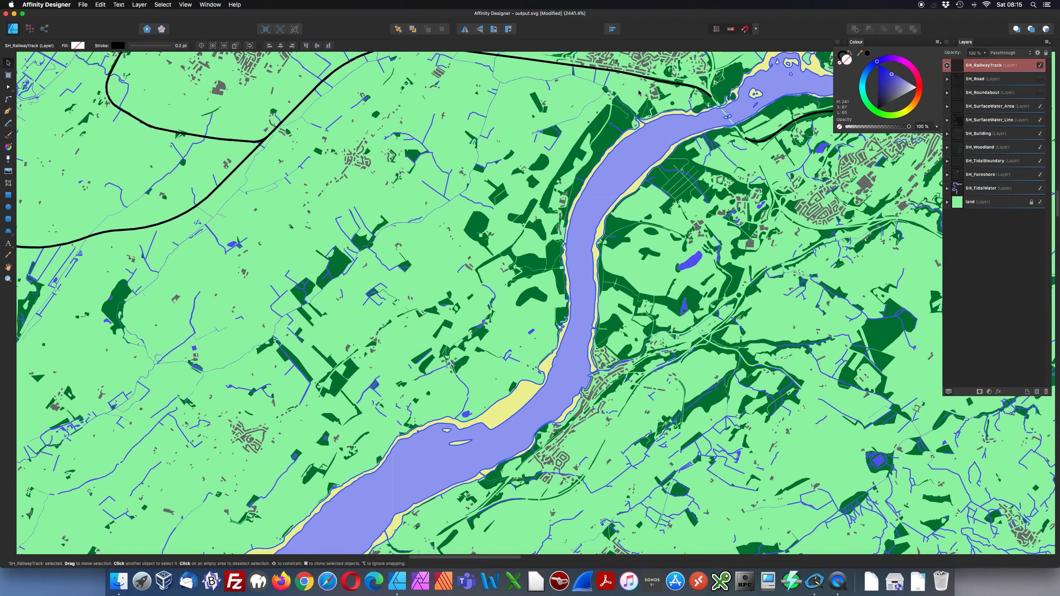
- Make the SH_Road layer visible and give it a near-white stroke
left_click_drag(639, 92, 347, 300)
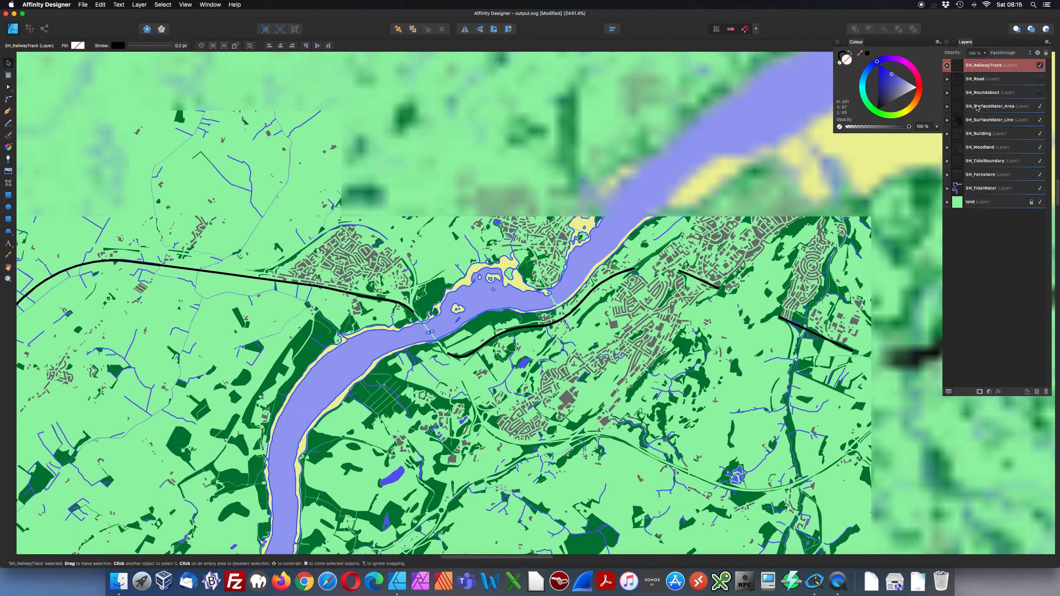
left_click(988, 79)
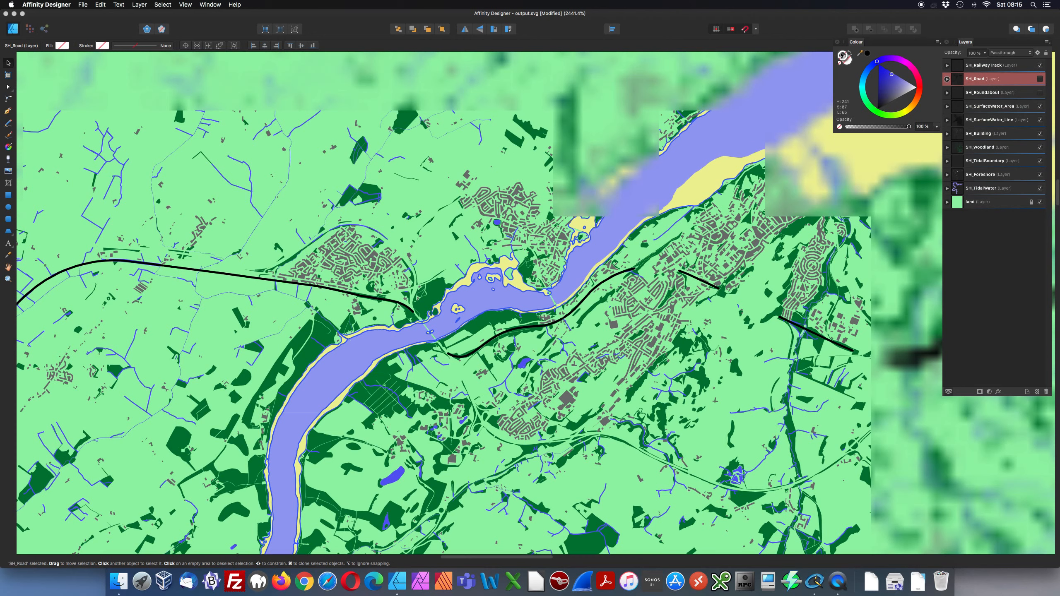
left_click(1039, 79)
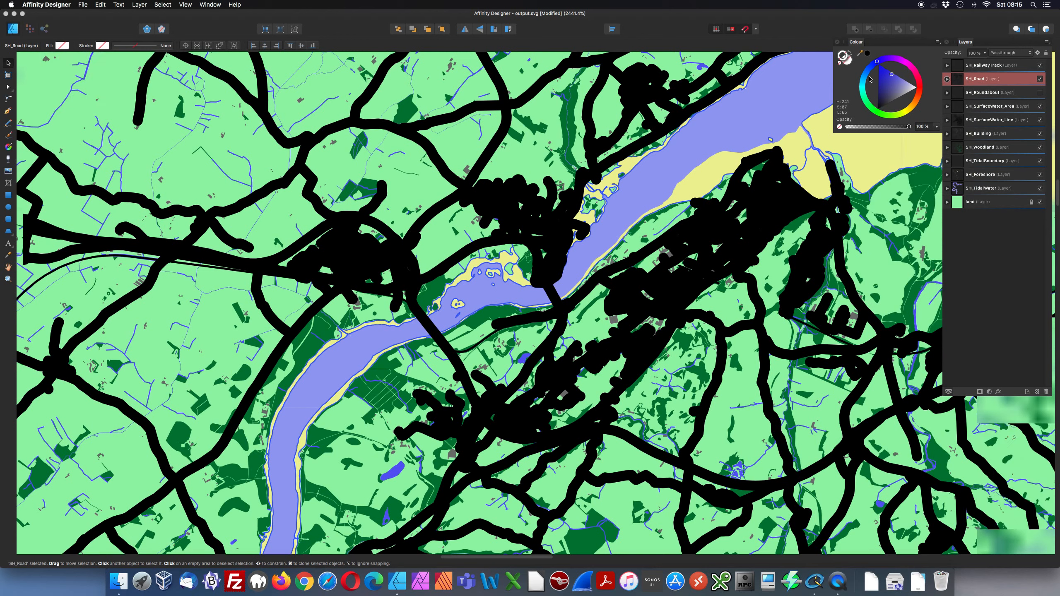
left_click(102, 46)
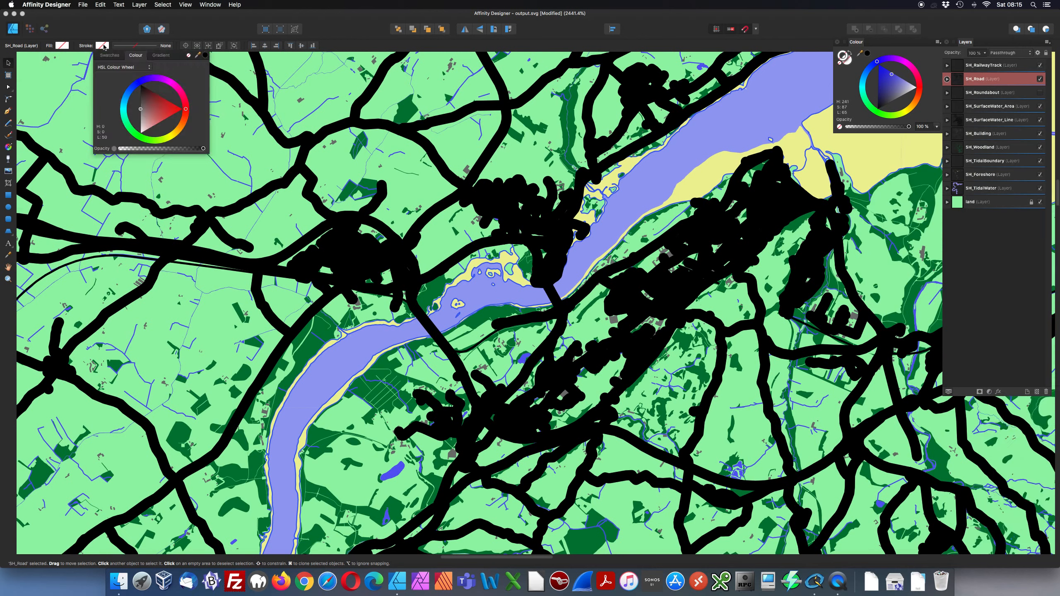
left_click_drag(140, 111, 142, 136)
- Set the stroke width of the SH_Road layer to 0.2 pt
left_click(168, 46)
left_click(173, 72)
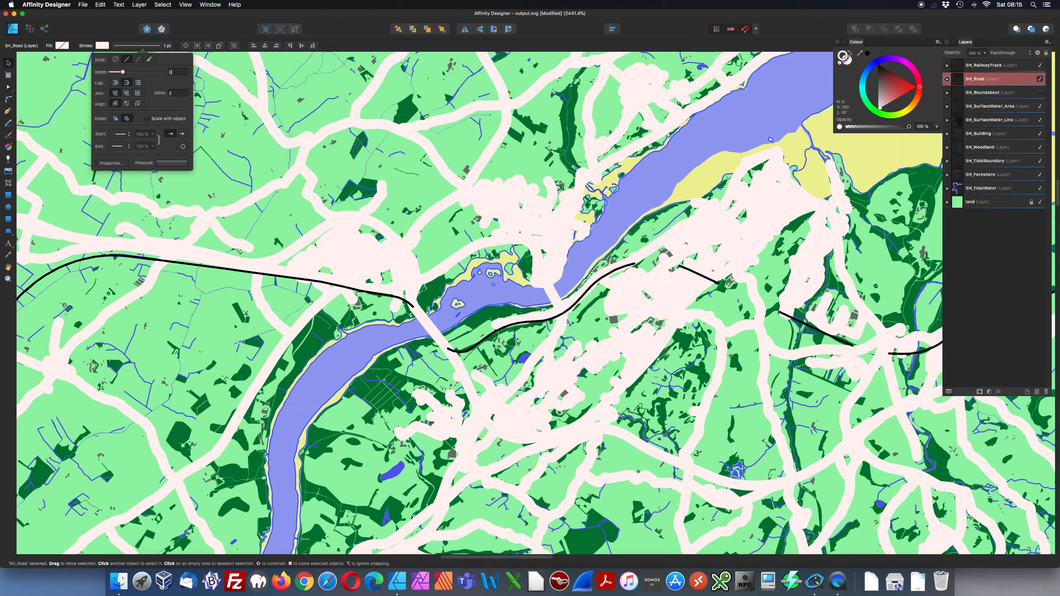
type("0.2")
key("Return")
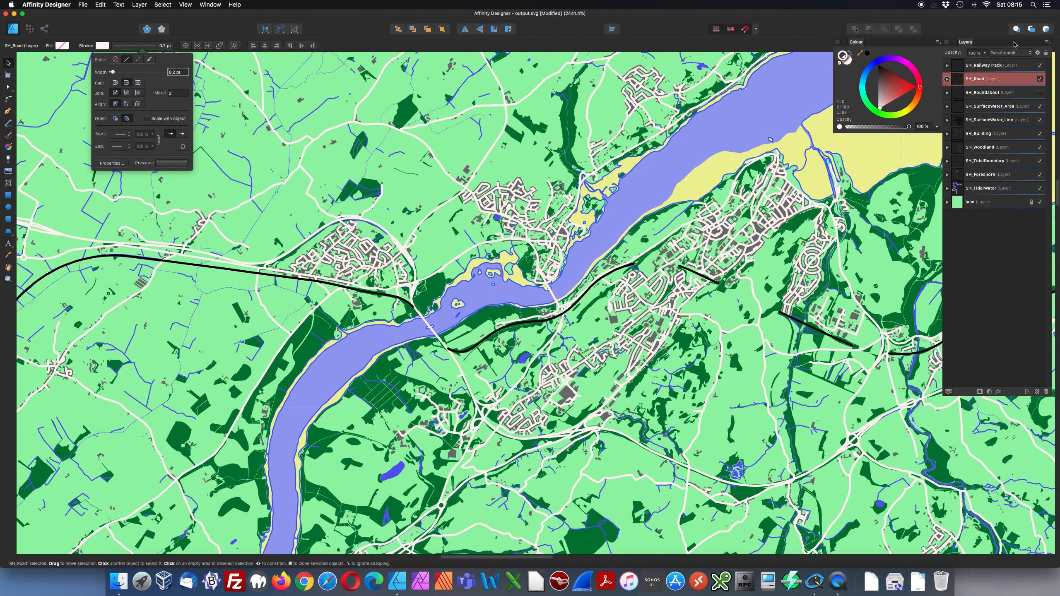
- Rename the SH_Road layer as "SH_Road white"
left_click(987, 79)
double_click(987, 79)
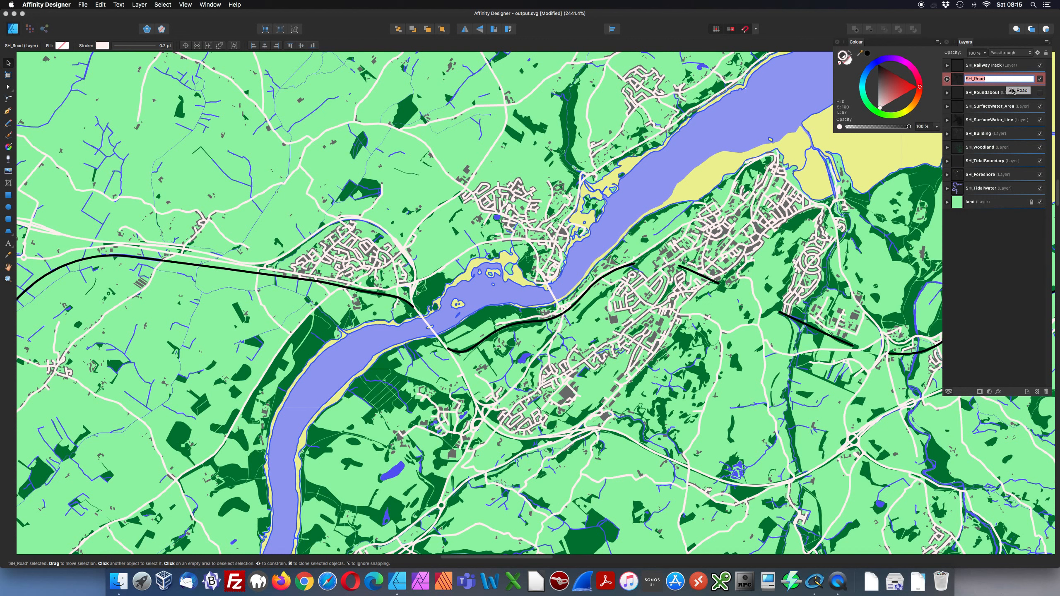
left_click(1003, 79)
type("white")
key("Return")
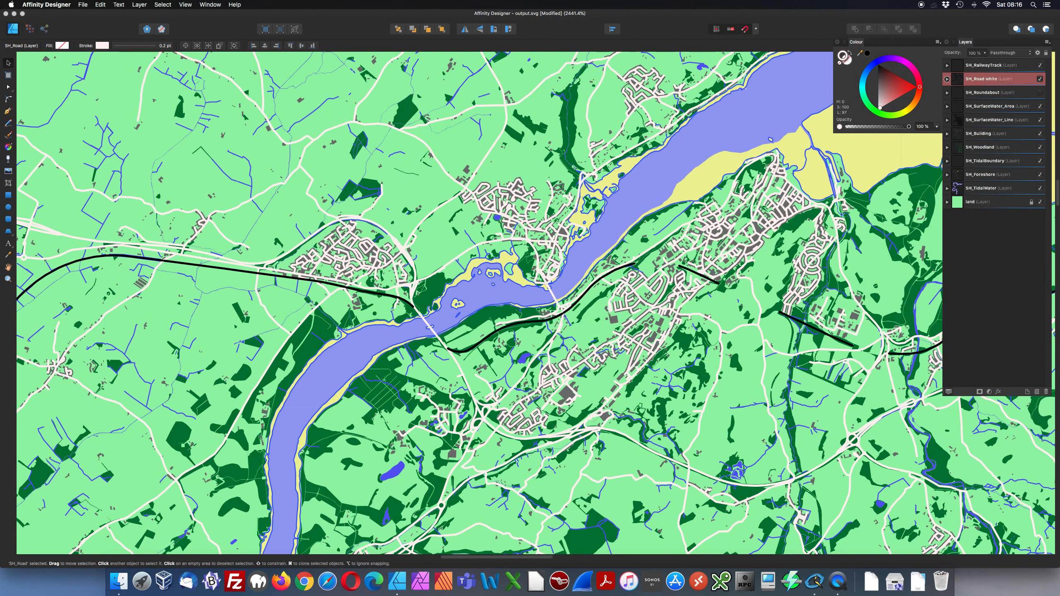
- Duplicate the SH_Road white layer and rename the lower of the two layers as "SH_Road keyline"
right_click(1017, 80)
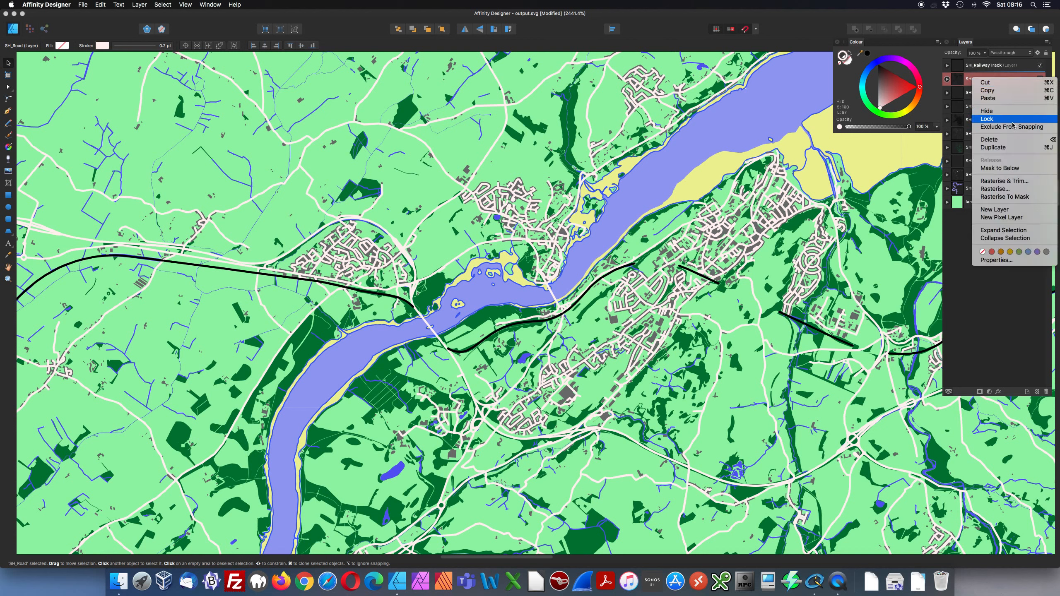
left_click(1012, 150)
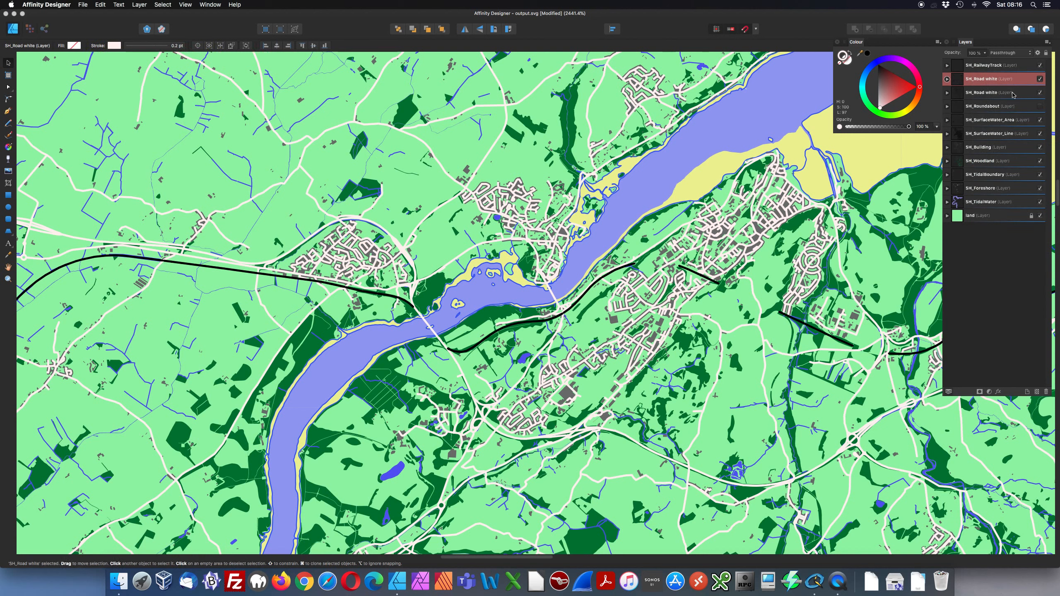
left_click(1009, 96)
double_click(996, 93)
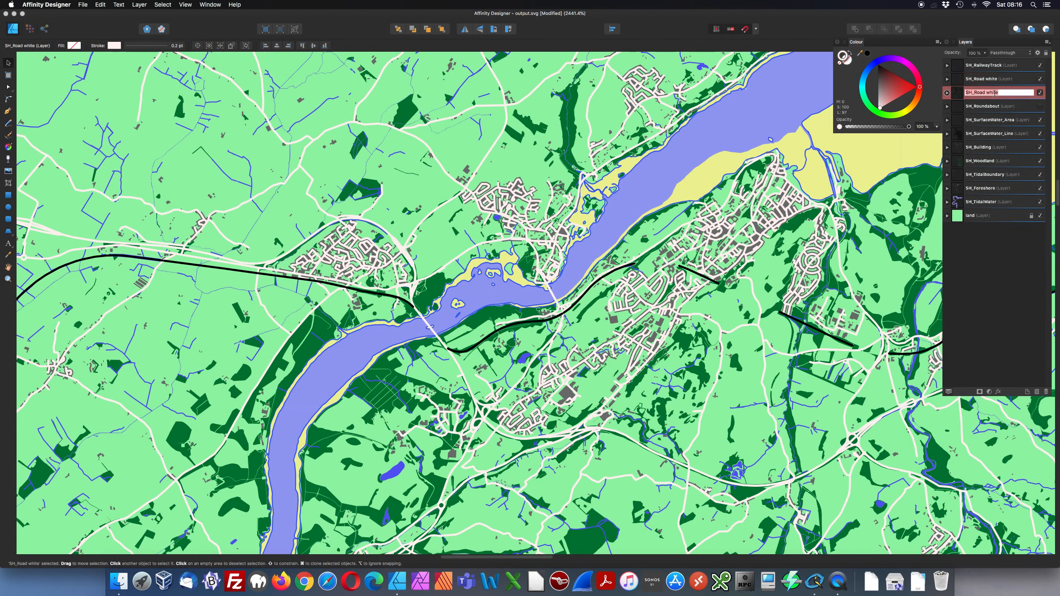
double_click(994, 94)
type("k")
key("Return")
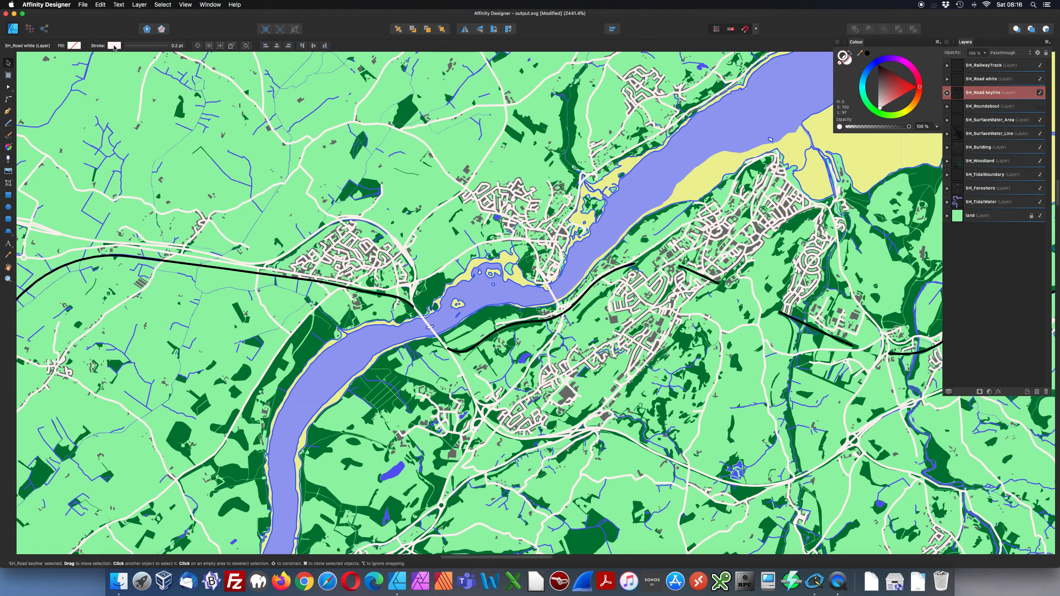
- Give the SH_Road keyline layer a black stroke with a width of 0.3 pt
left_click(114, 46)
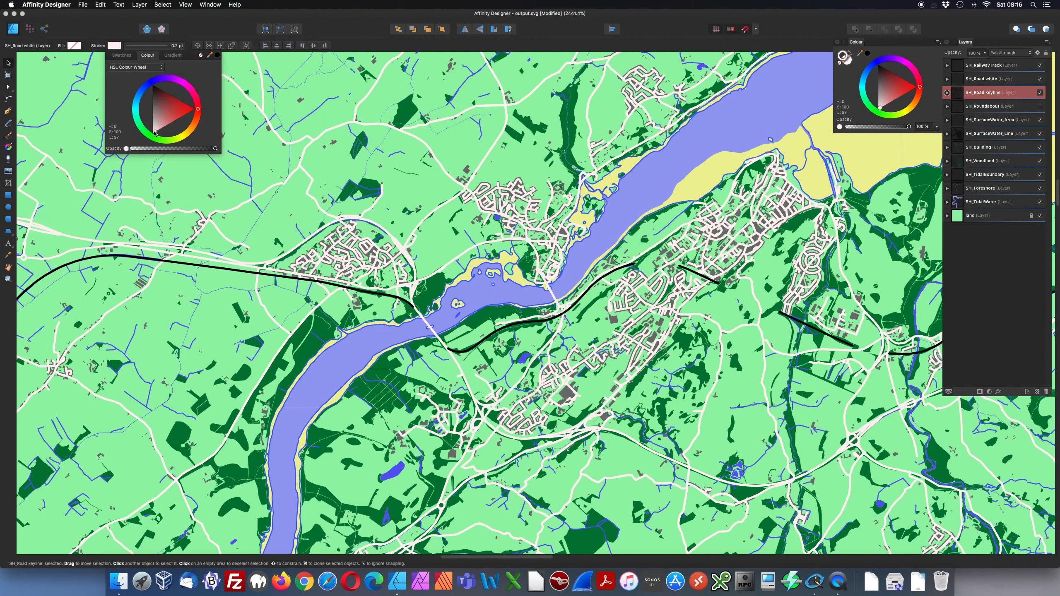
left_click_drag(155, 134, 153, 86)
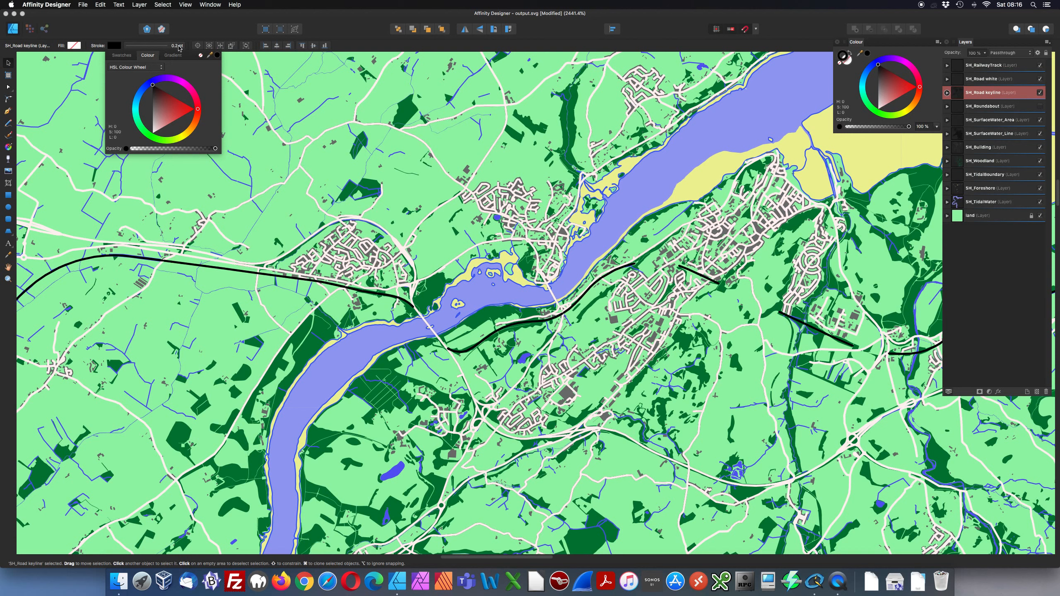
left_click(179, 46)
left_click(185, 72)
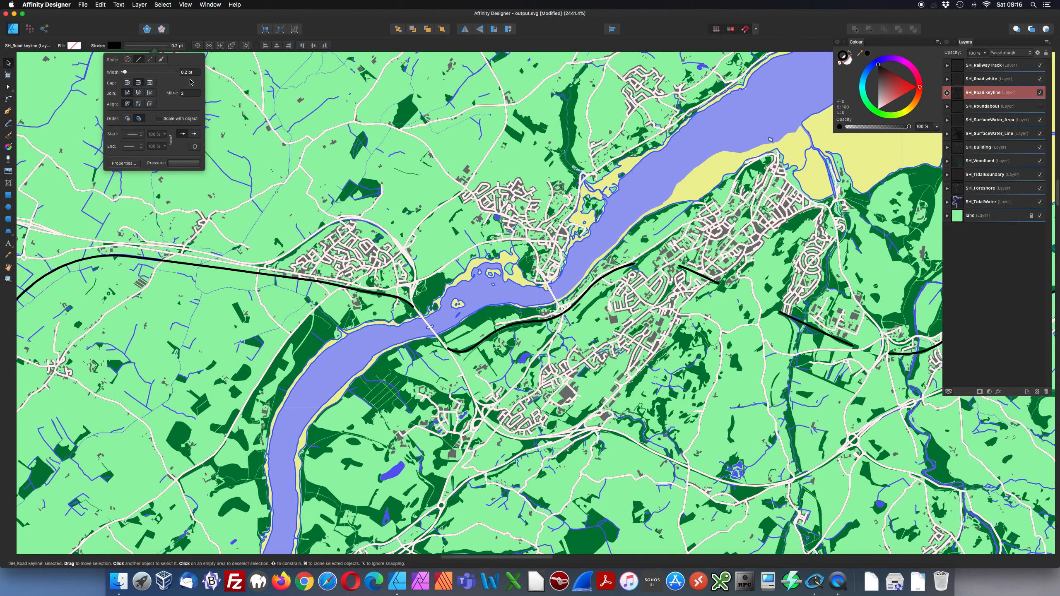
key("BackSpace")
type("3")
key("Return")
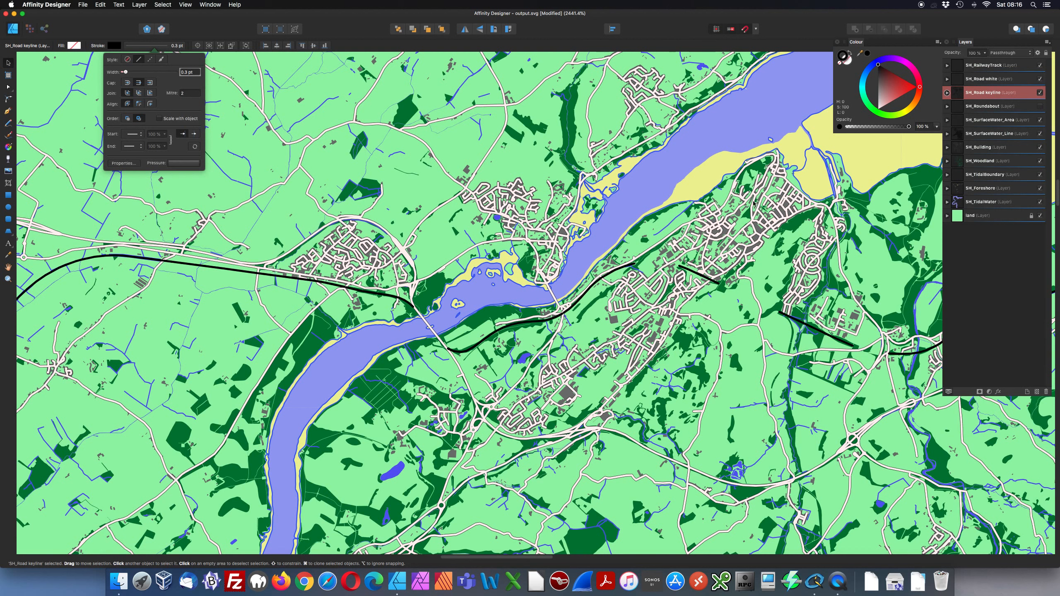
- View the whole map with nothing selected
key("super+0")
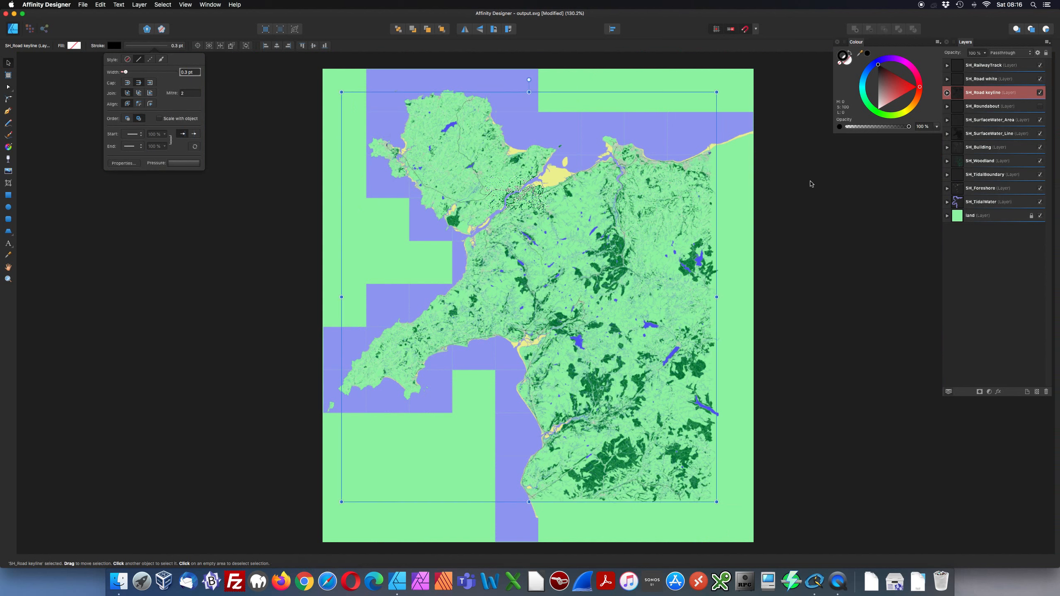
left_click(879, 195)
left_click(880, 195)
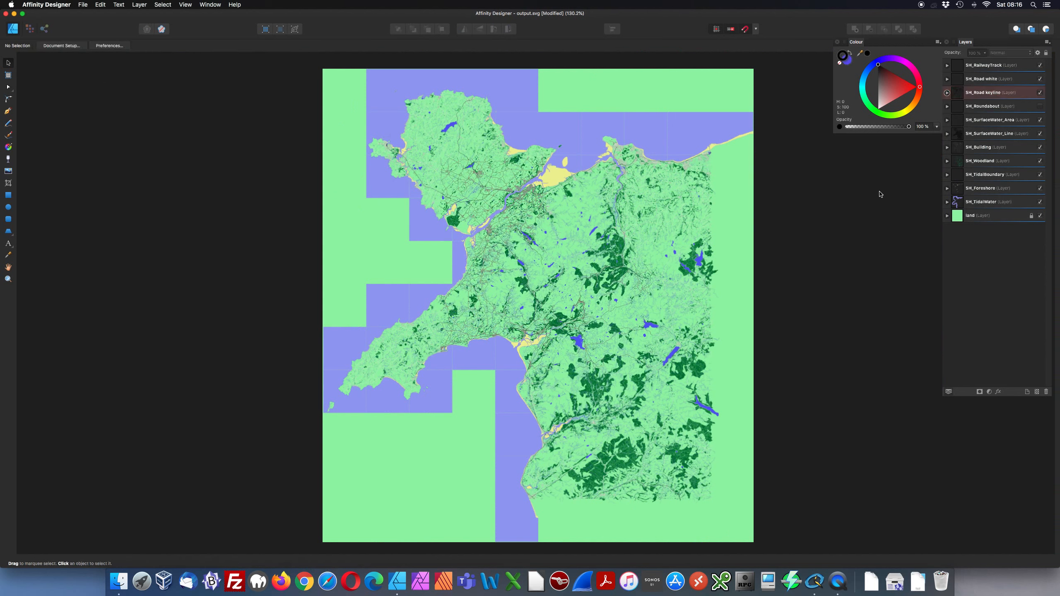
- Hide every layer from SH_TidalBoundary up to SH_RailwayTrack, keeping SH_Foreshore, SH_TidalWater and land visible
left_click(1019, 189)
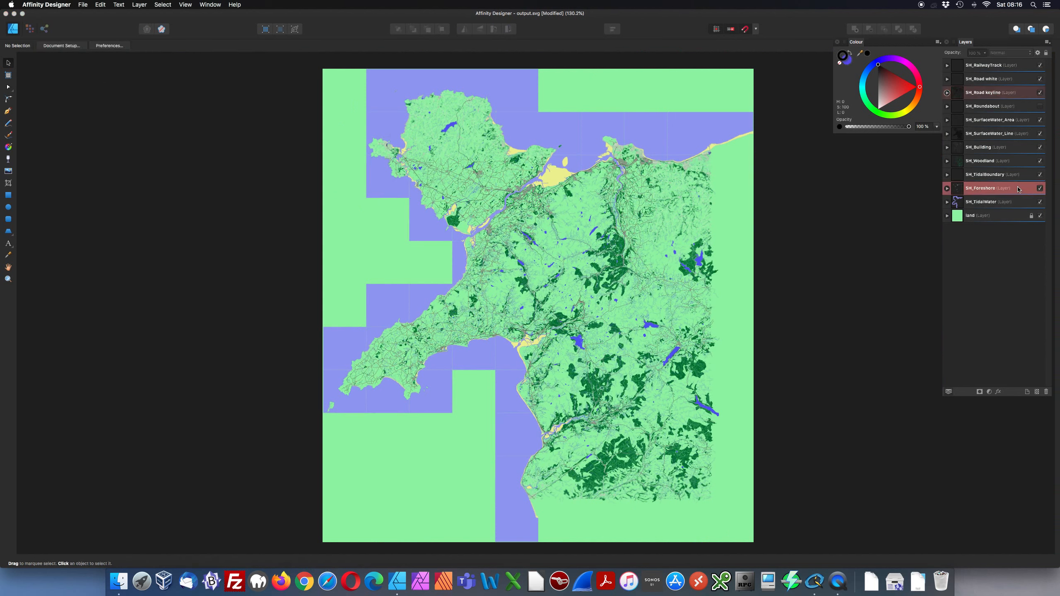
left_click(1018, 176)
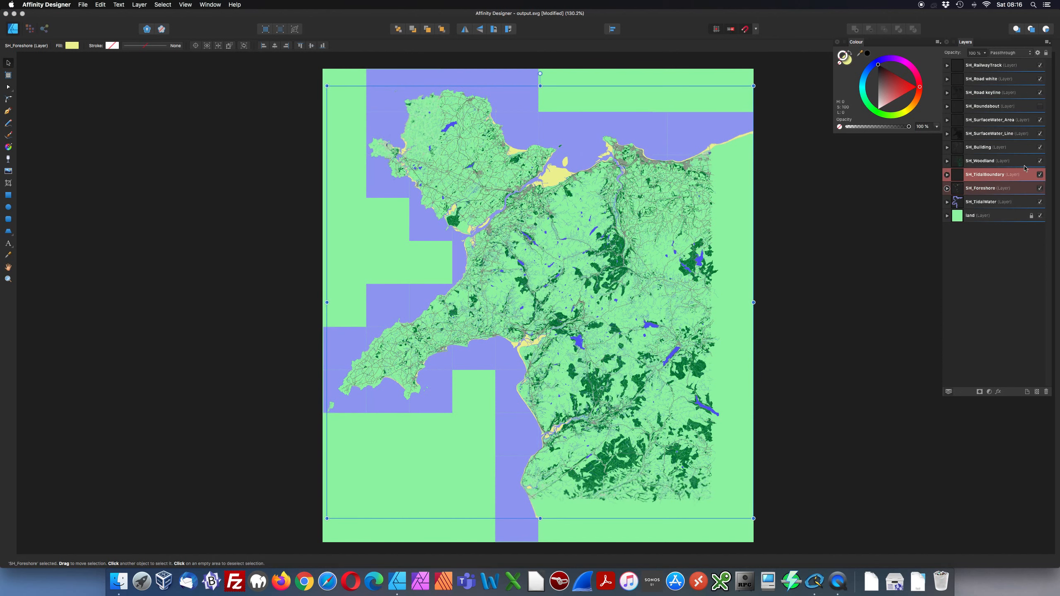
left_click(1019, 67, "shift")
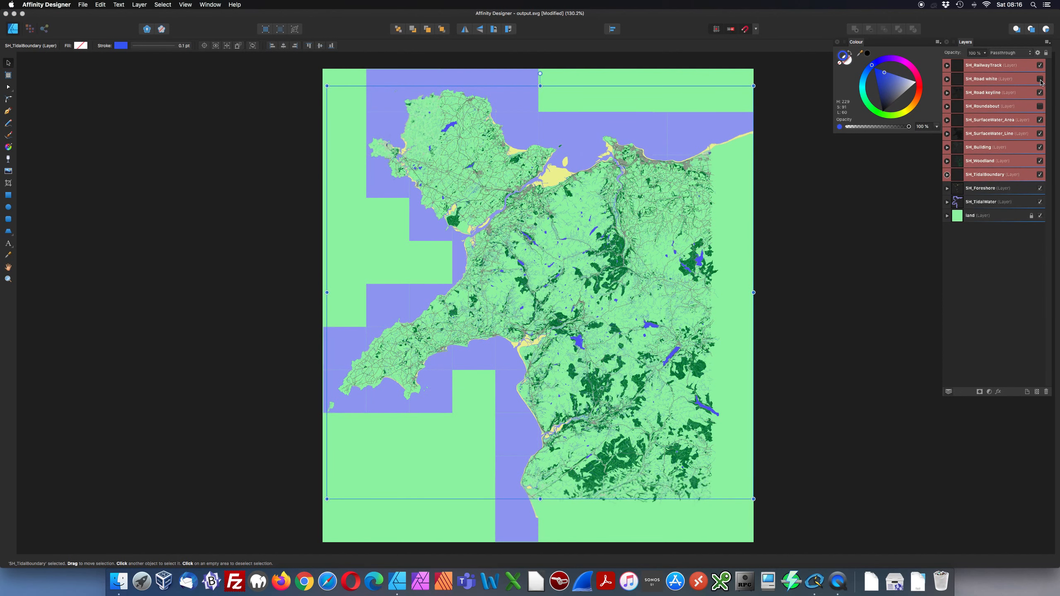
left_click(1040, 80)
left_click(822, 191)
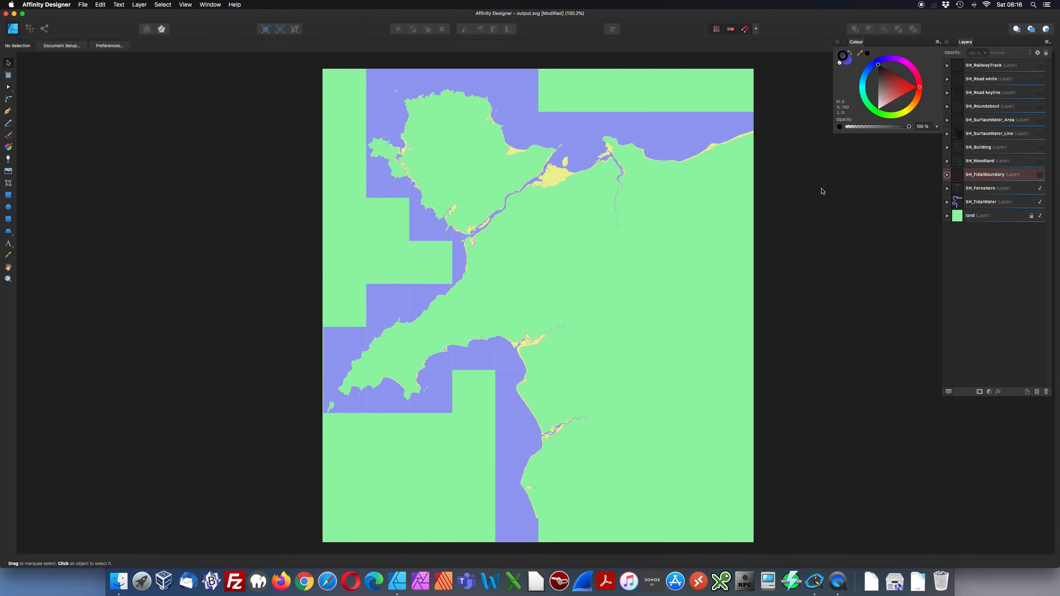
- Draw a rectangle in the SH_TidalWater layer covering the green gap in the sea at the map's north-east corner
left_click(981, 202)
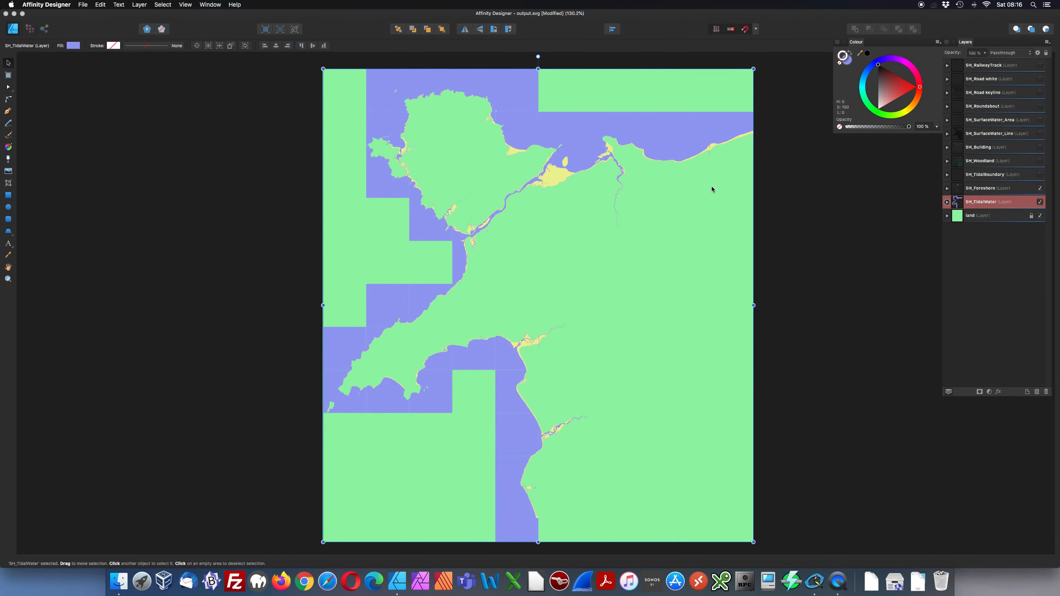
left_click(848, 64)
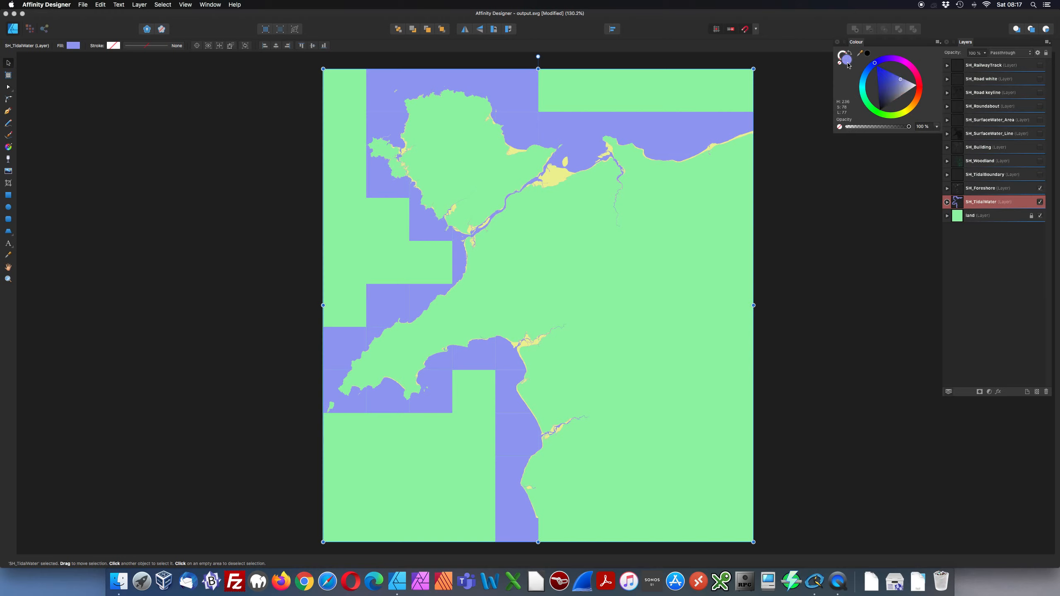
left_click(9, 195)
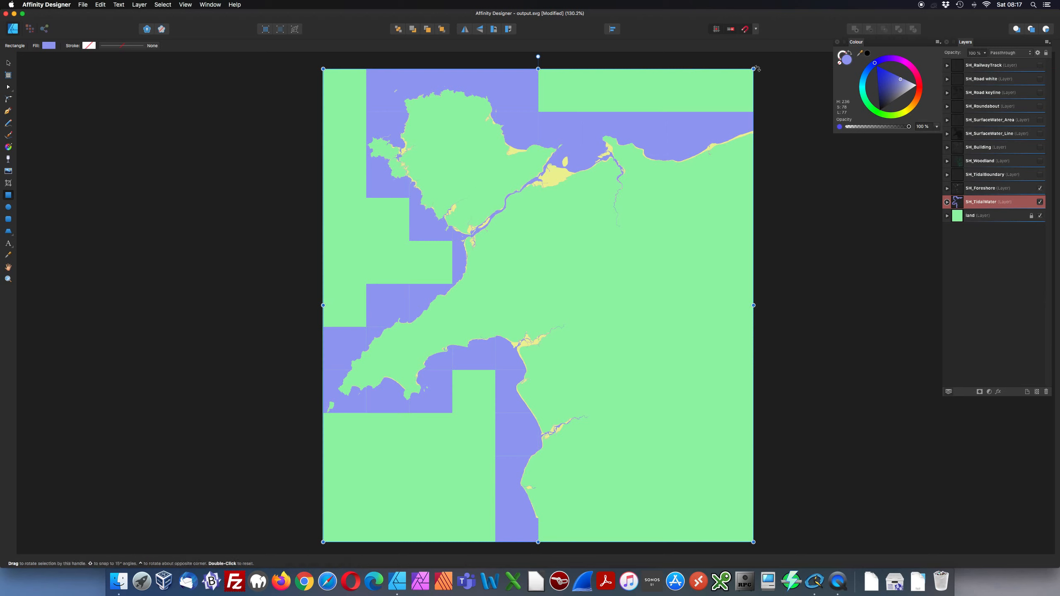
left_click_drag(768, 58, 528, 117)
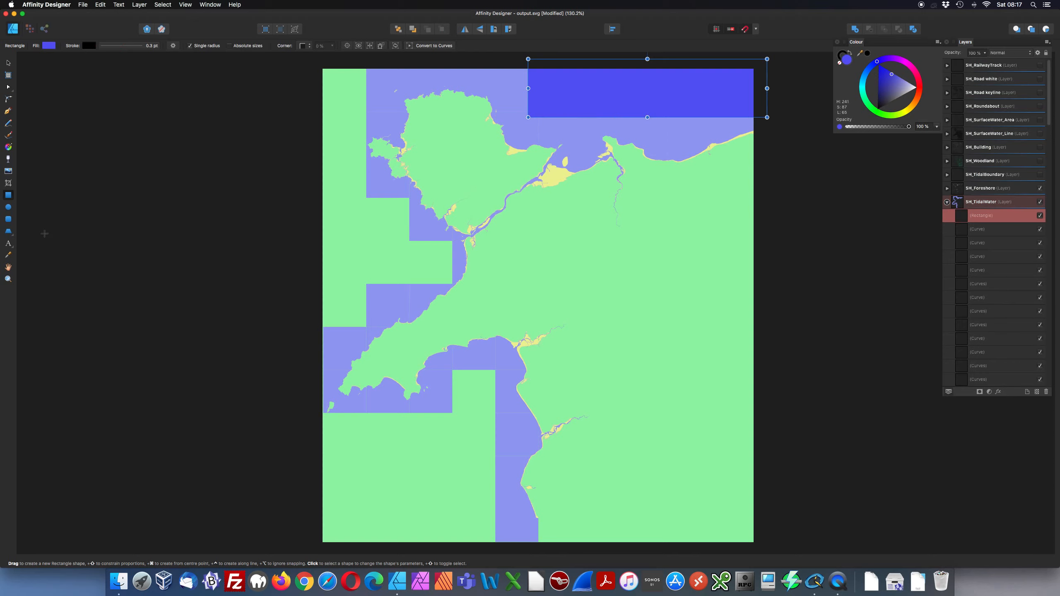
- Fill the new rectangle with the light blue sampled from the sea and remove its outline
left_click(9, 256)
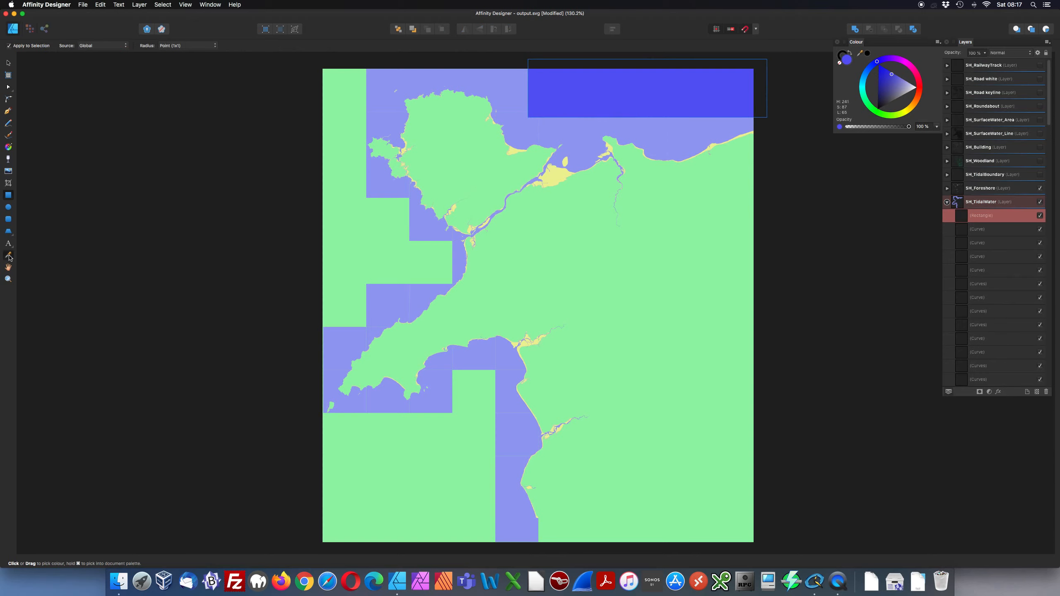
left_click(420, 82)
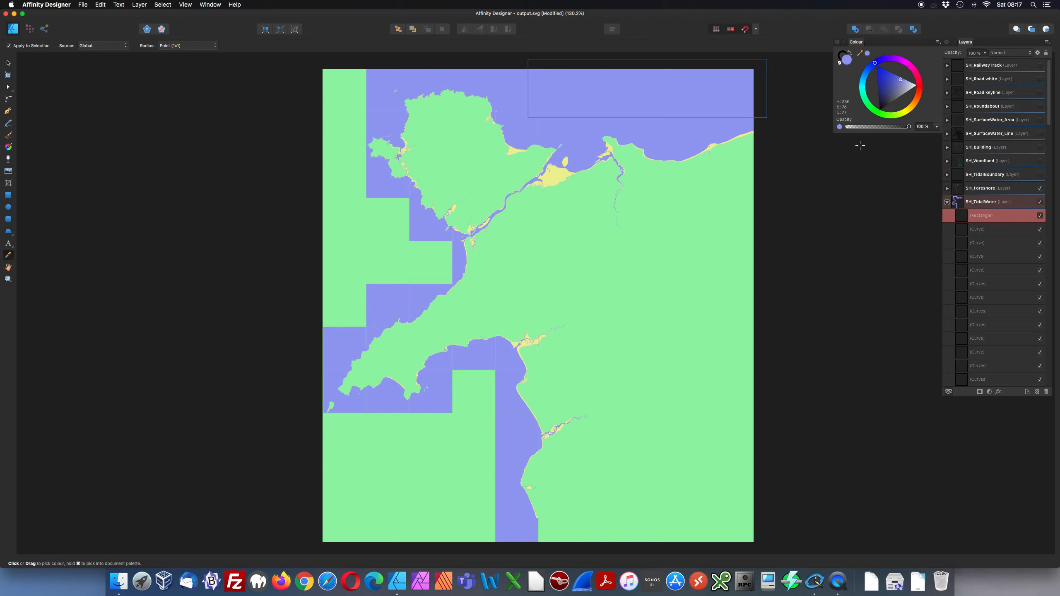
left_click(842, 56)
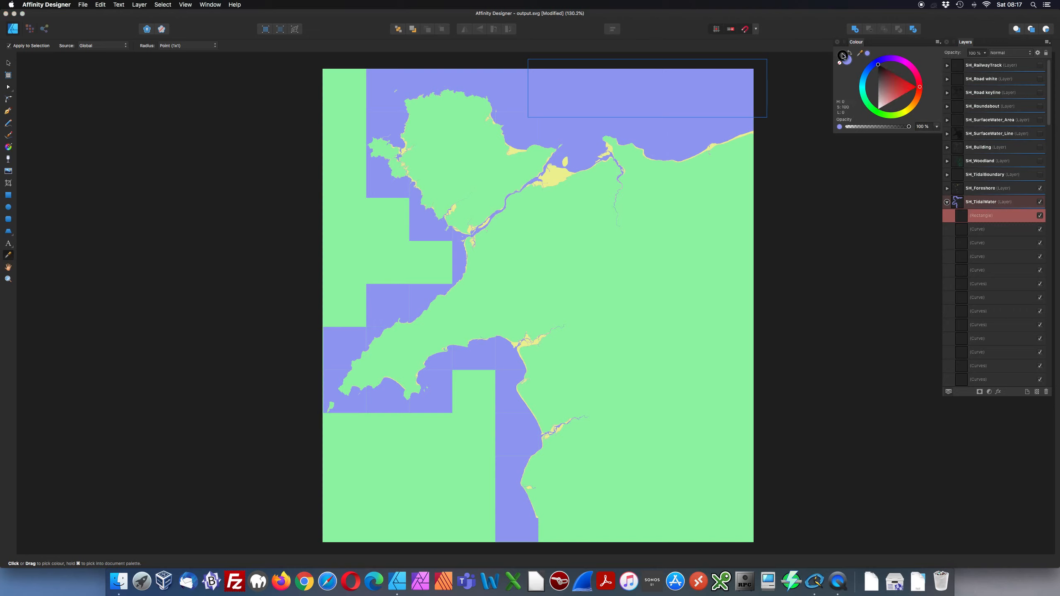
left_click(841, 63)
left_click(848, 63)
left_click_drag(319, 64, 108, 186)
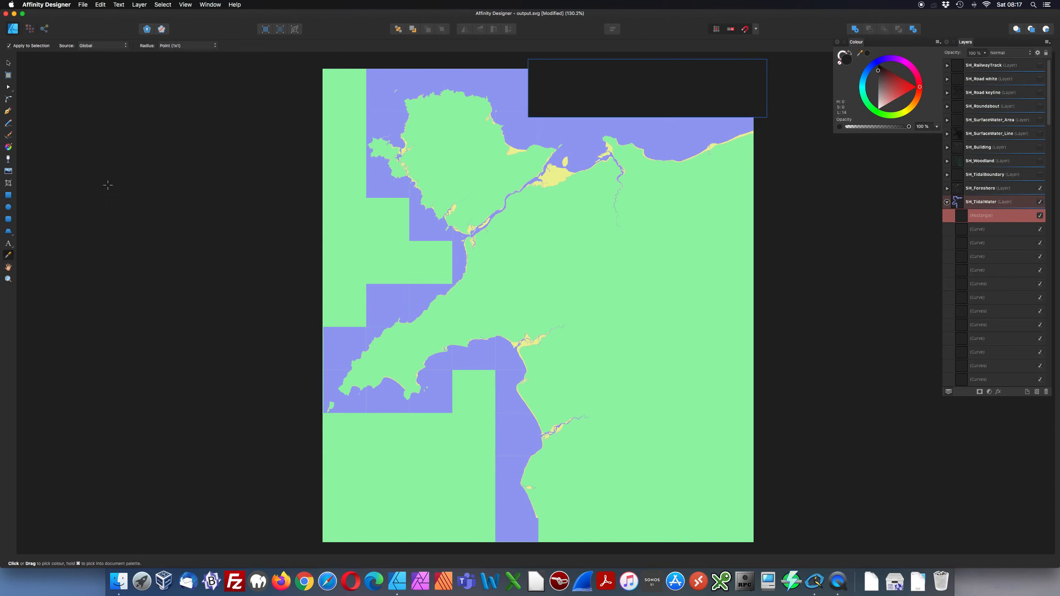
key("super+z")
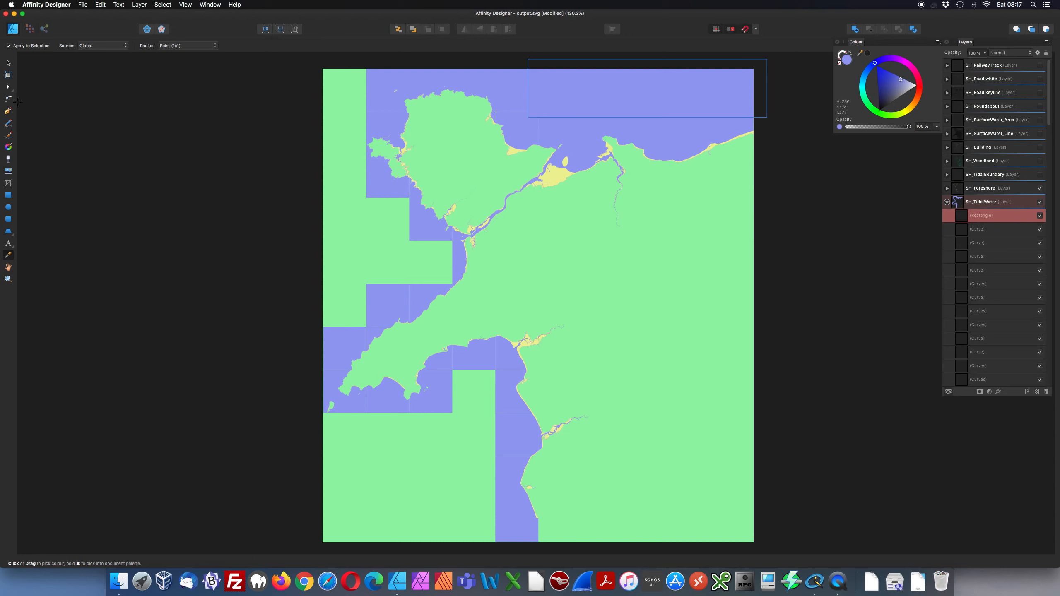
- Cover the remaining green gaps in the sea along the map's western and south-western sides with borderless sea-blue rectangles in SH_TidalWater
left_click(8, 196)
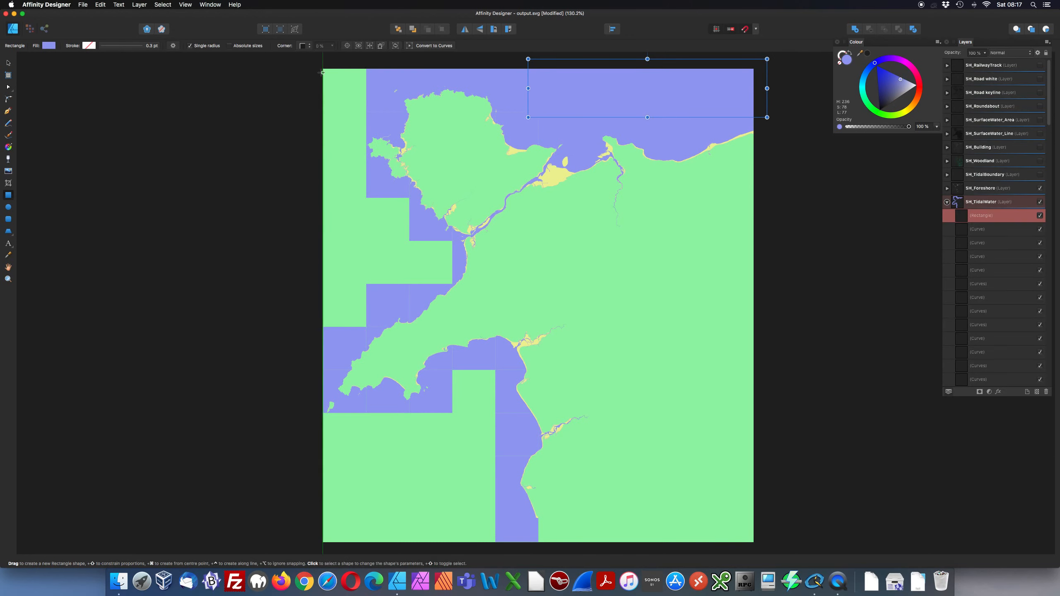
left_click_drag(323, 69, 367, 198)
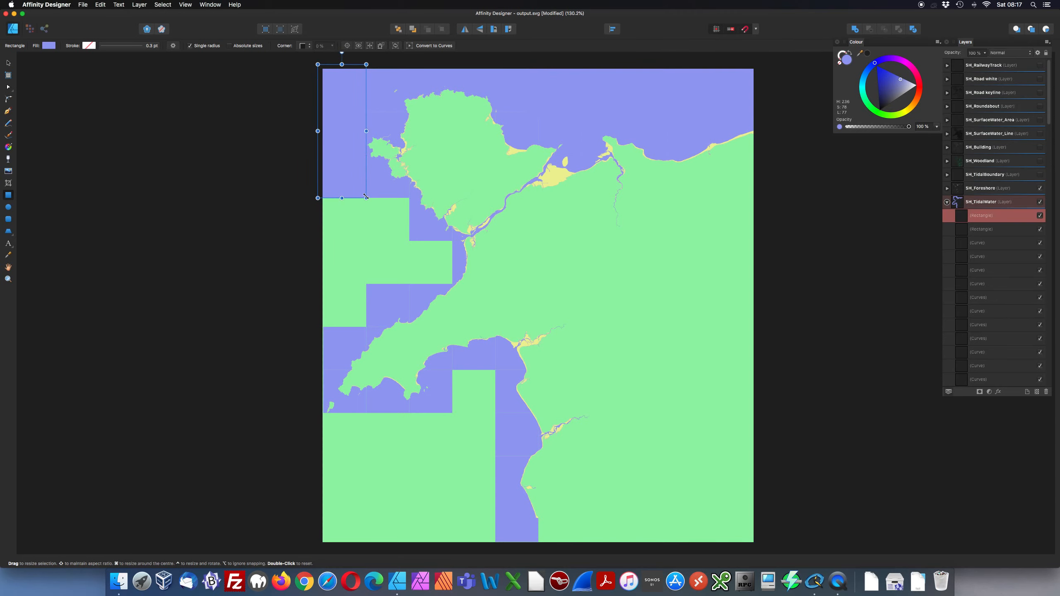
left_click_drag(302, 193, 412, 295)
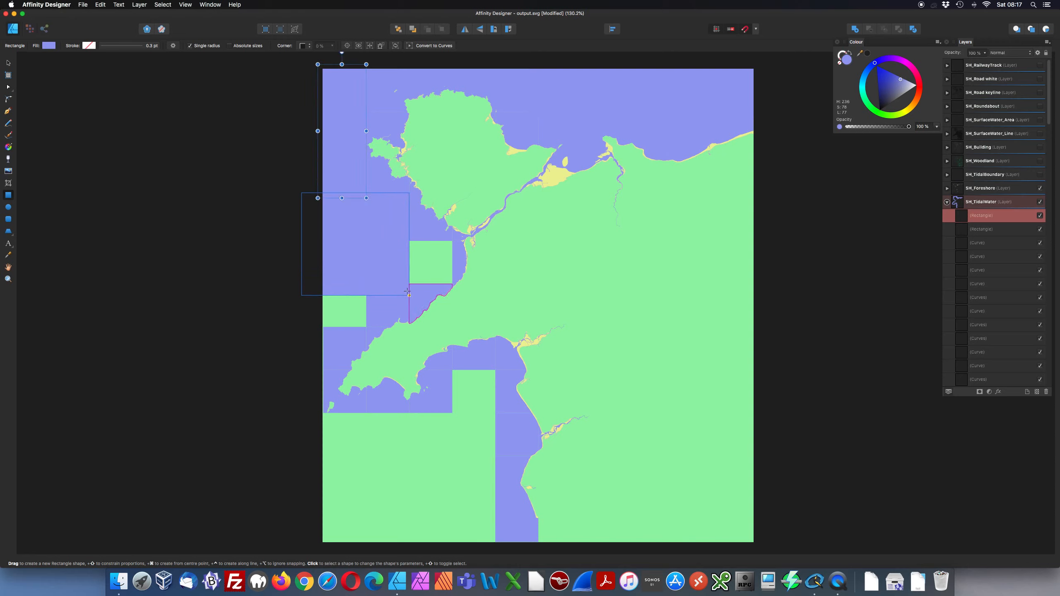
left_click_drag(285, 284, 371, 335)
left_click_drag(314, 234, 433, 486)
scroll(507, 471, "down", 5)
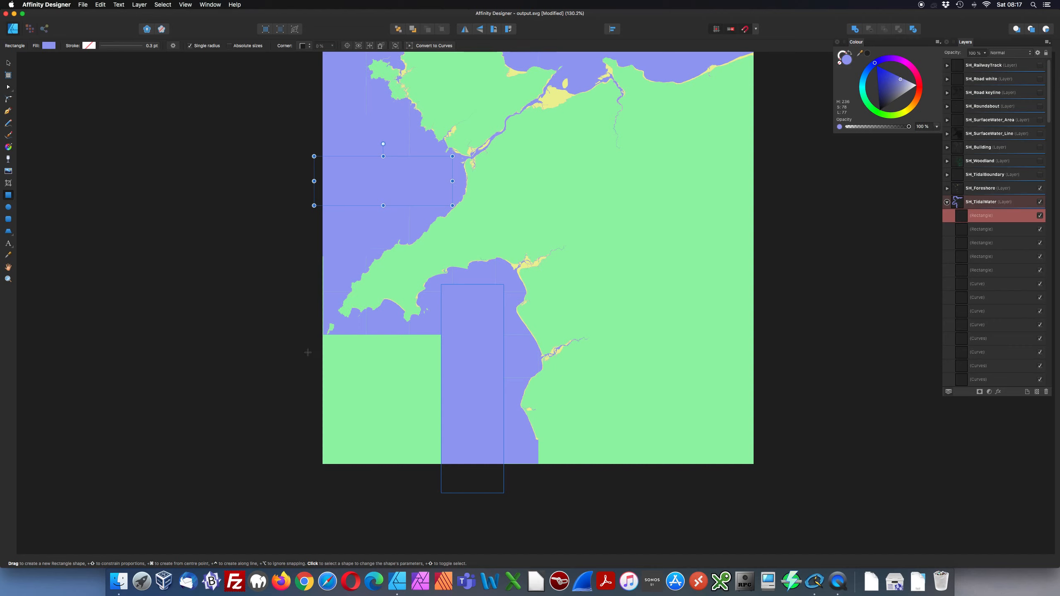
left_click_drag(314, 485, 458, 334)
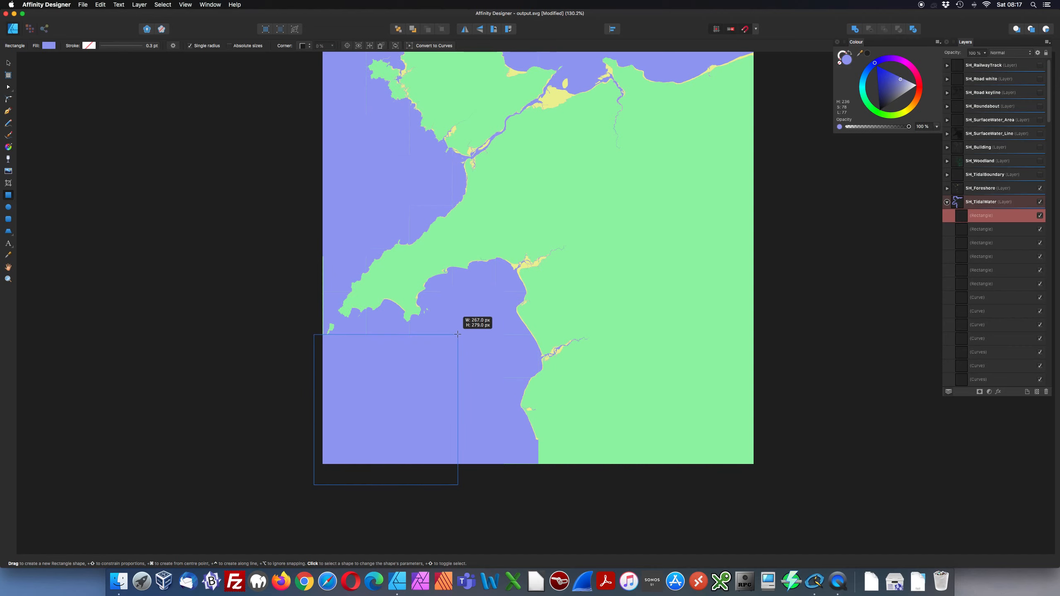
- Examine the coastline and foreshore around the south-western mouth of the strait up close
key("super+space")
left_click(470, 158)
left_click(470, 158, "super")
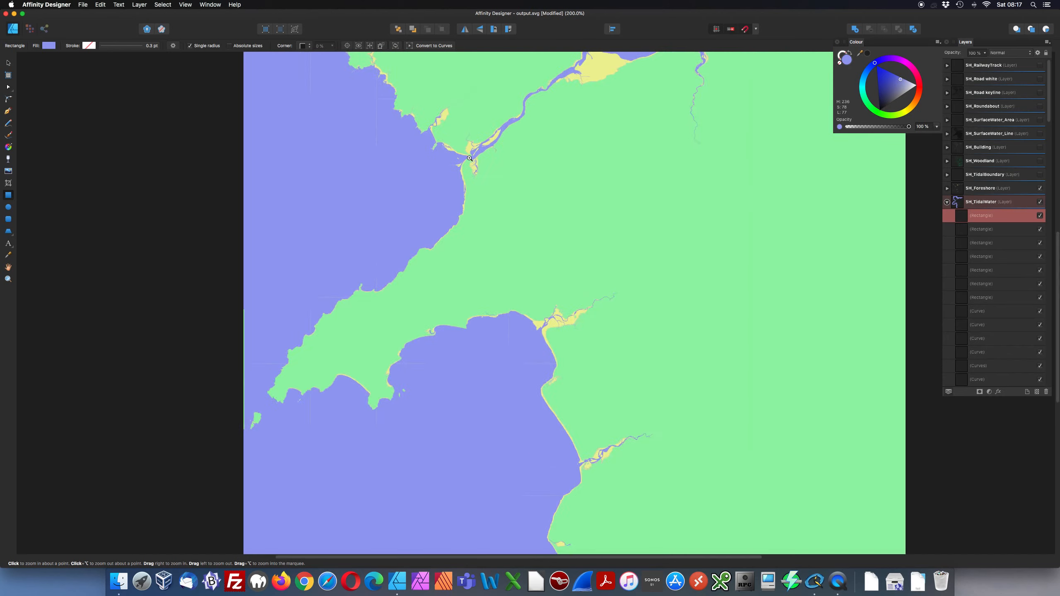
left_click(469, 158, "super")
left_click(470, 158, "super")
left_click(469, 158, "super")
left_click(470, 159, "super")
left_click_drag(530, 107, 459, 312)
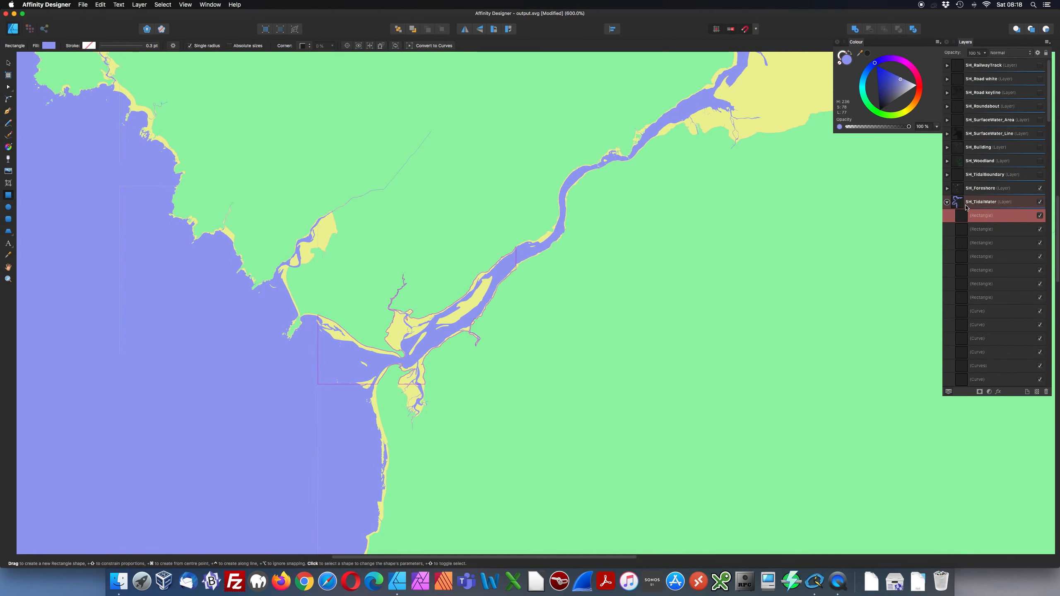
- Collapse the SH_TidalWater layer and make the SH_TidalBoundary, SH_Woodland and SH_Building layers visible
left_click(947, 202)
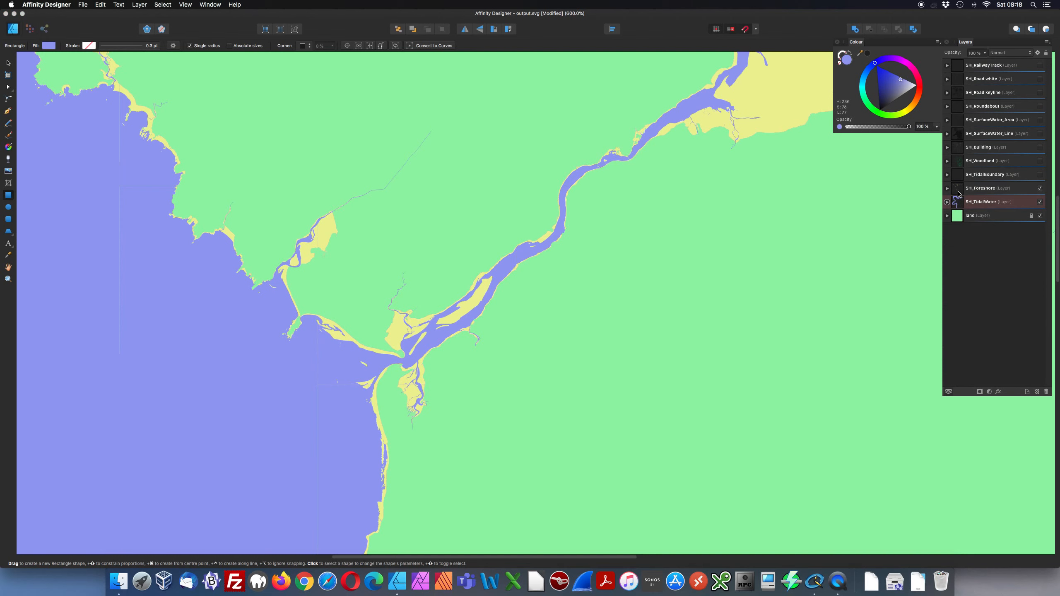
left_click(1040, 176)
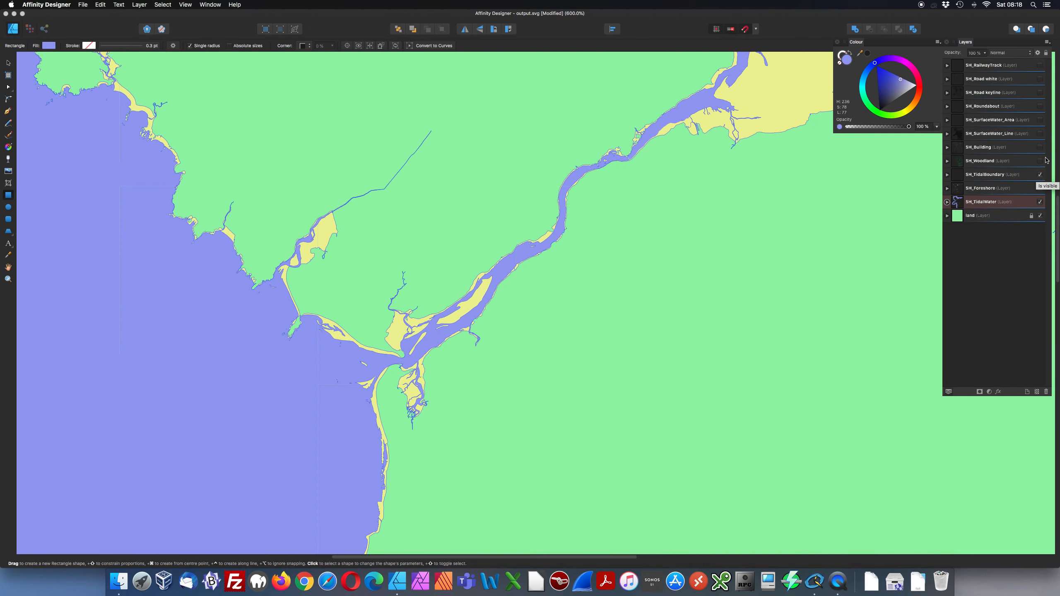
left_click(1040, 162)
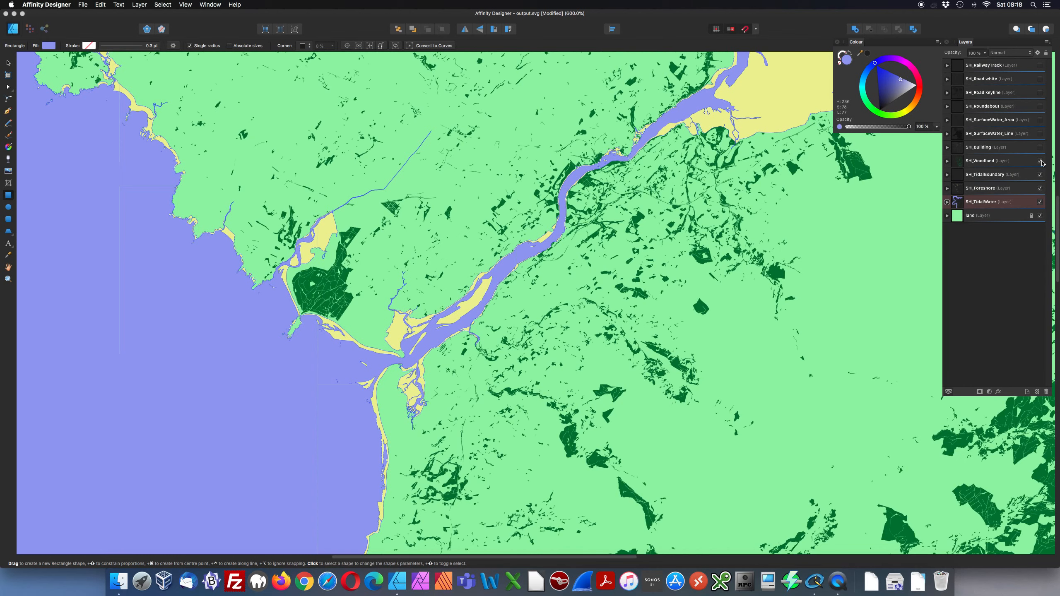
left_click(1040, 147)
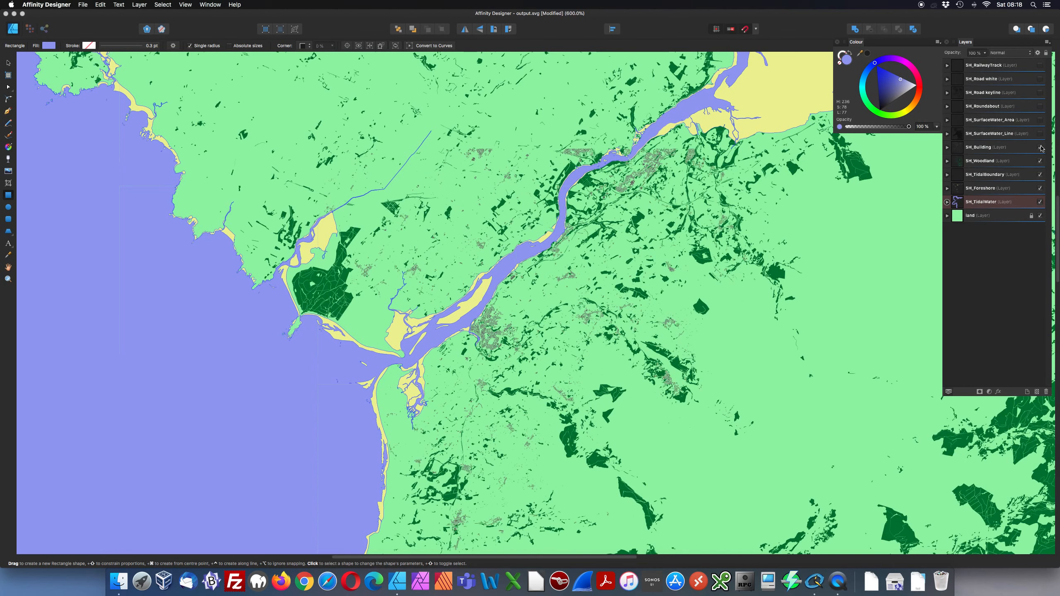
- Show the SH_SurfaceWater_Line and SH_SurfaceWater_Area layers with the built-up area beside the strait in close view
key("space")
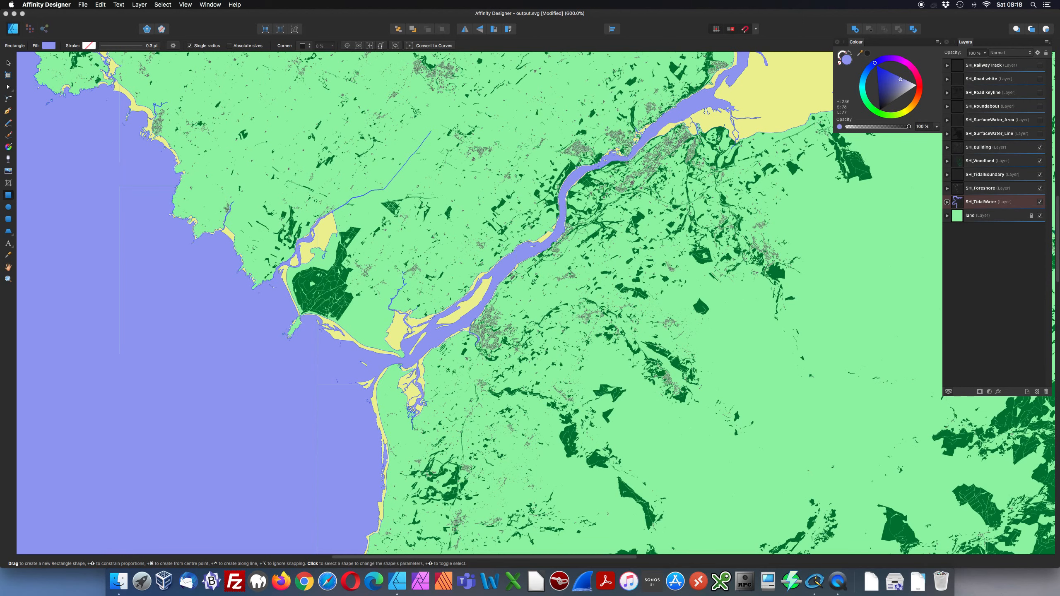
key("z")
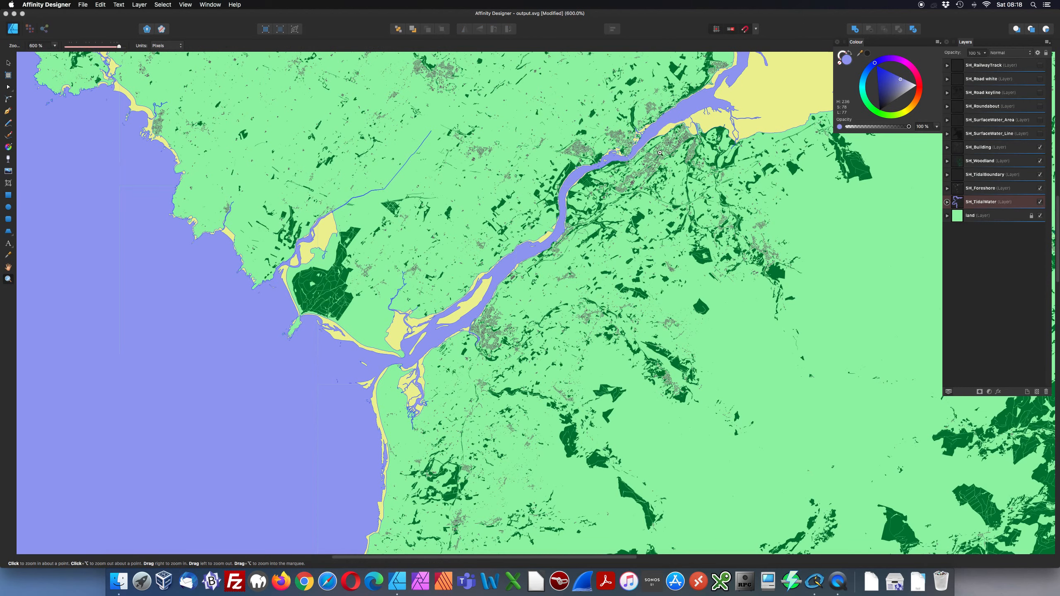
left_click(666, 150)
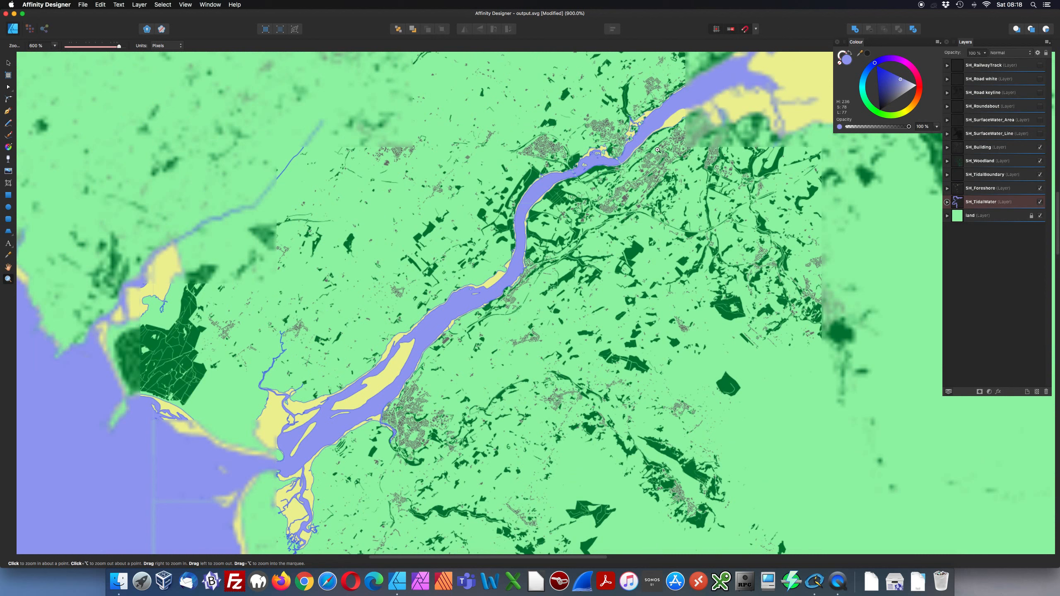
left_click_drag(631, 139, 561, 279)
left_click(562, 278)
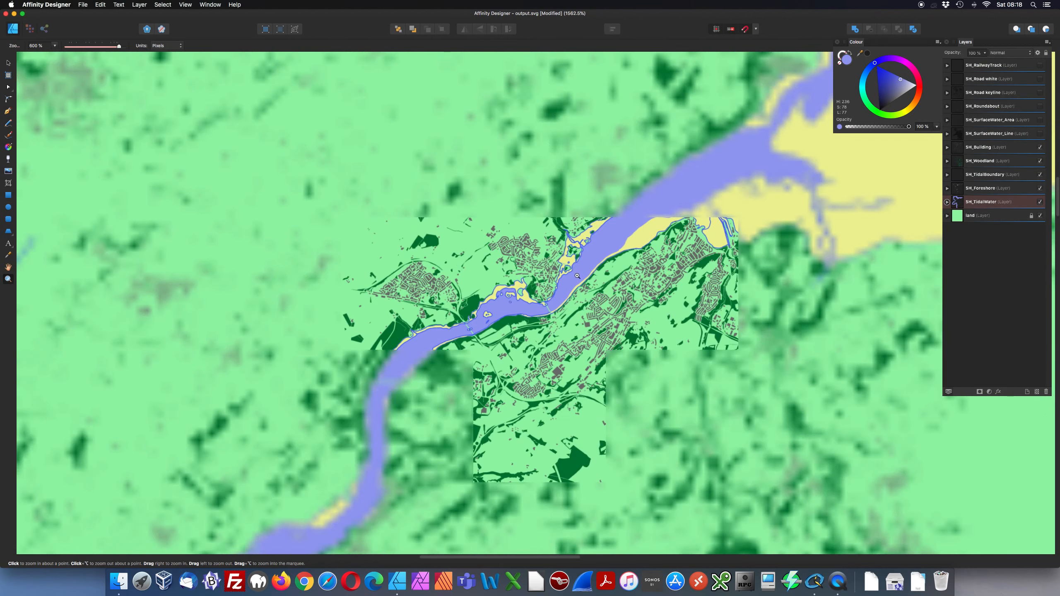
left_click(1041, 133)
left_click(1040, 120)
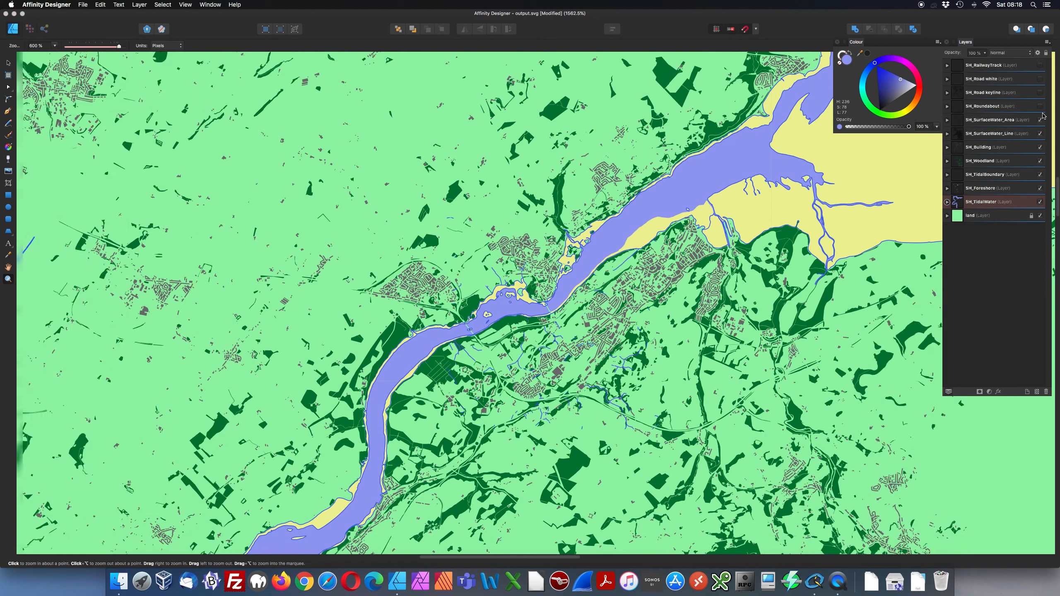
- Make the SH_Road keyline, SH_Road white and SH_RailwayTrack layers visible
left_click(1041, 93)
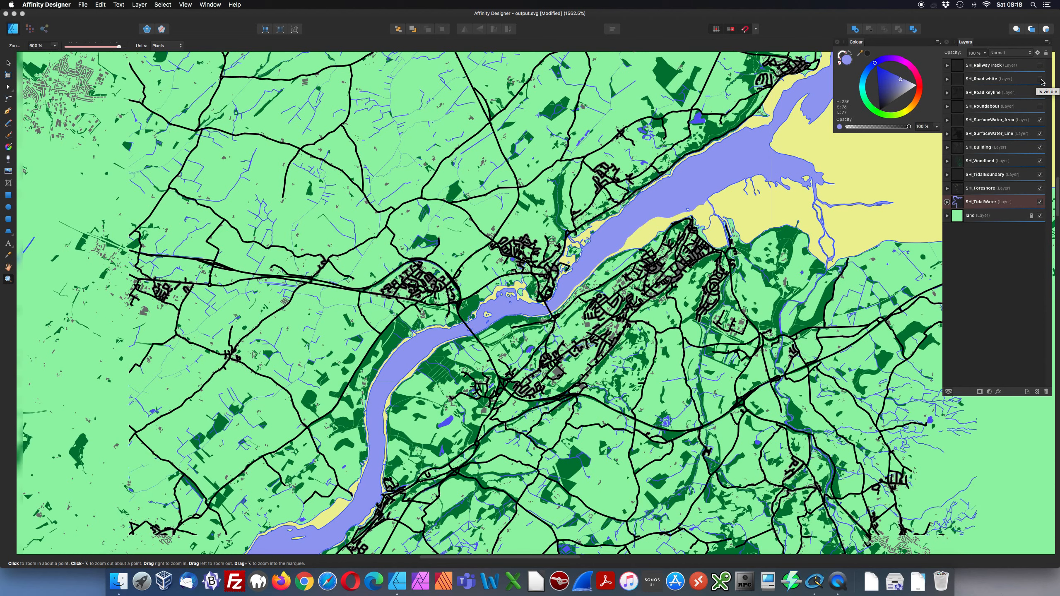
left_click(1041, 80)
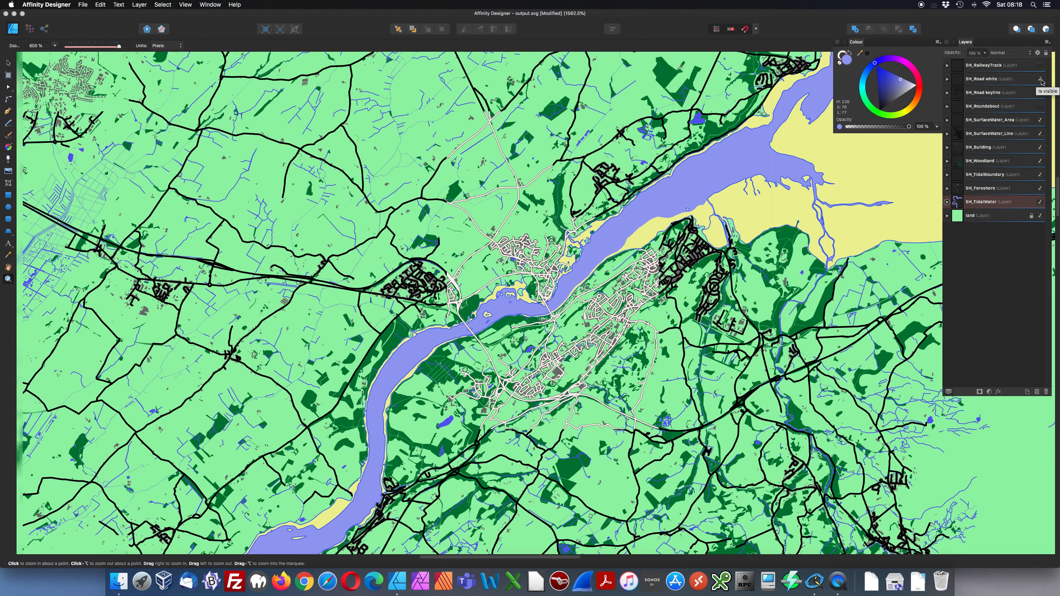
left_click(1040, 65)
- Check the styled map from close-up to full extent, including the south-western peninsula
scroll(400, 246, "down", 2)
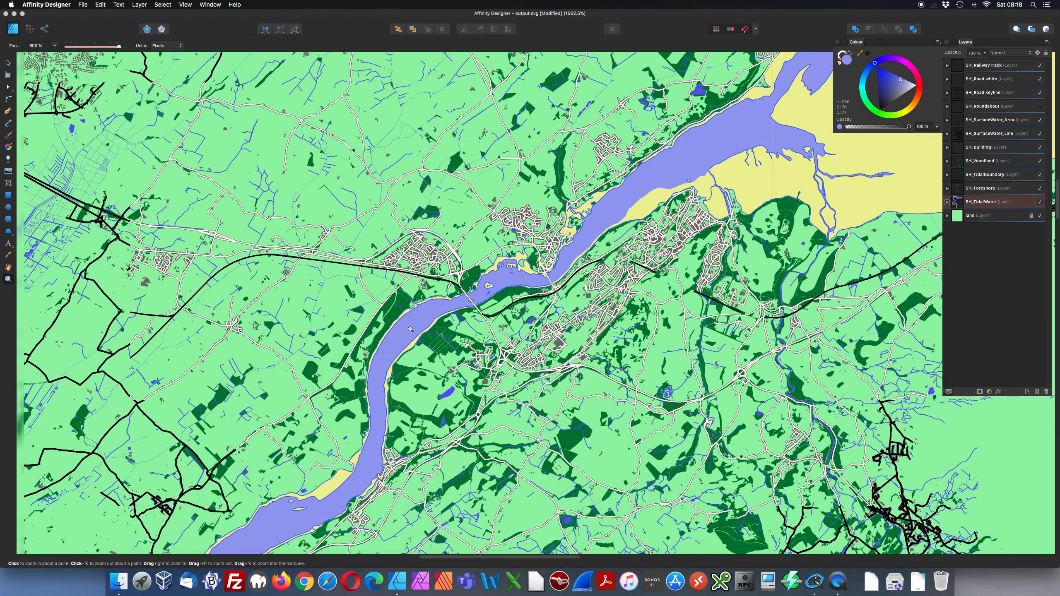
key("super+minus")
key("super+minus")
key("super+minus")
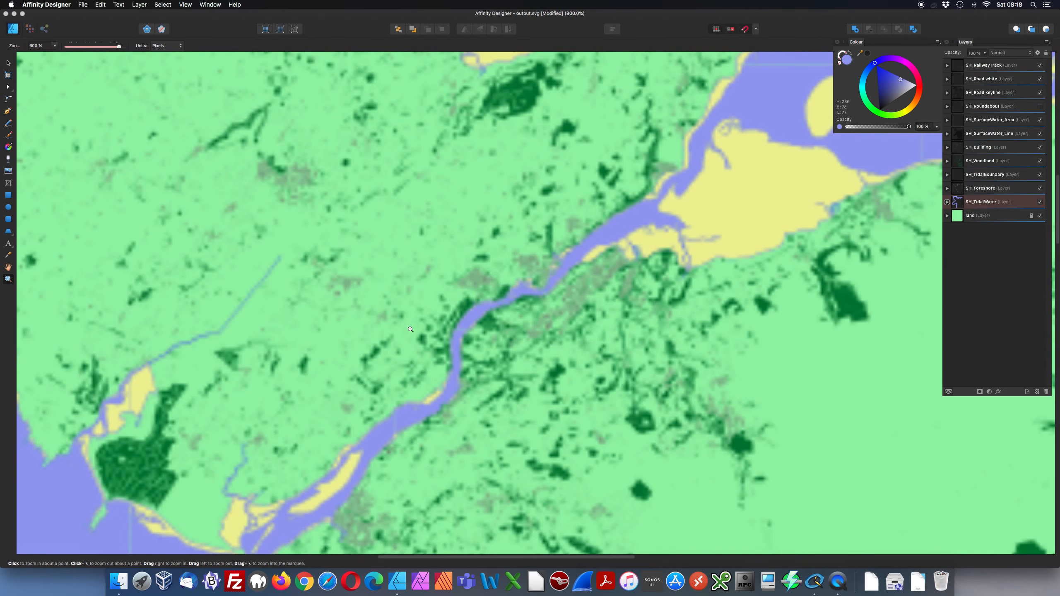
key("super+minus")
key("super+minus")
key("super+minus")
key("super+minus")
key("super+minus")
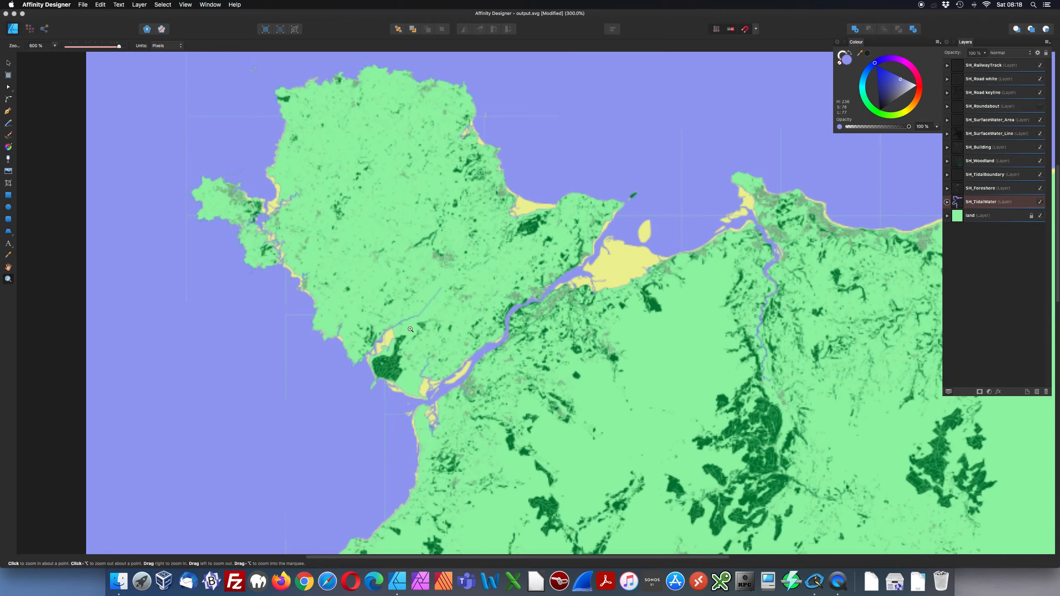
key("super+minus")
key("super+minus")
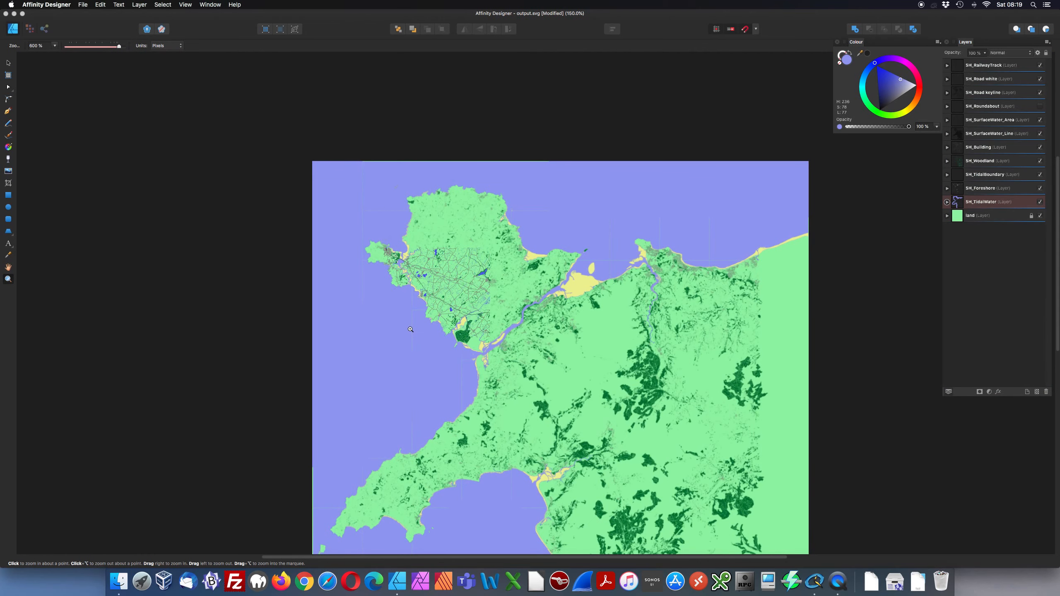
key("super+minus")
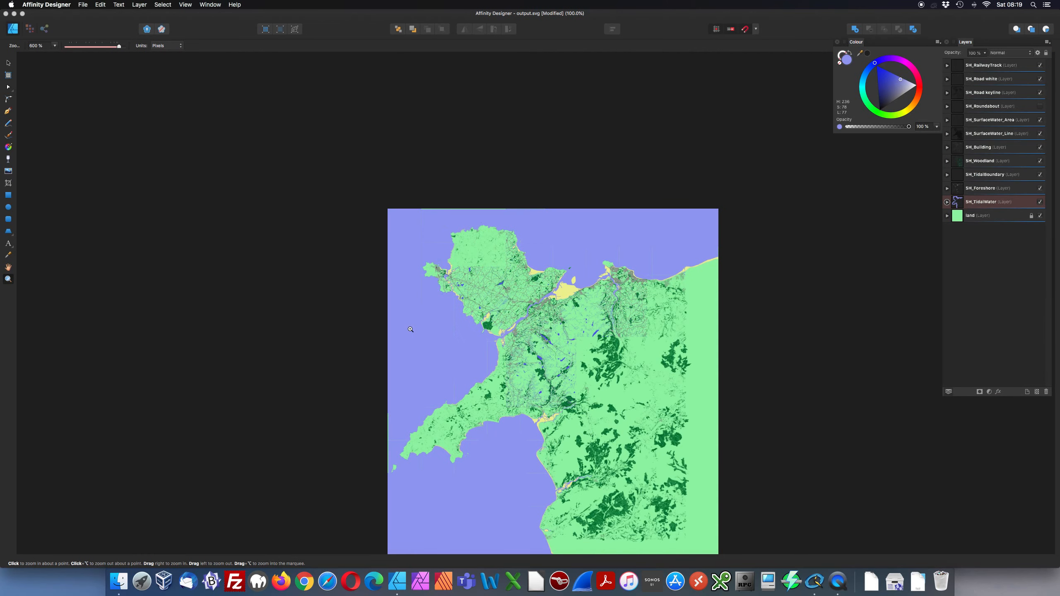
key("super+0")
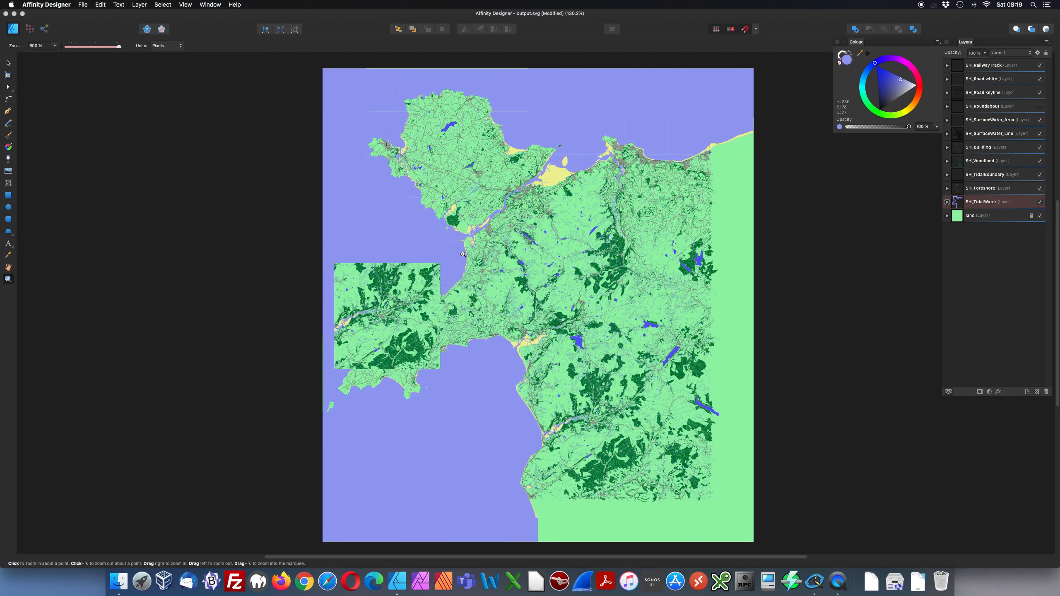
left_click(382, 319)
left_click(382, 319)
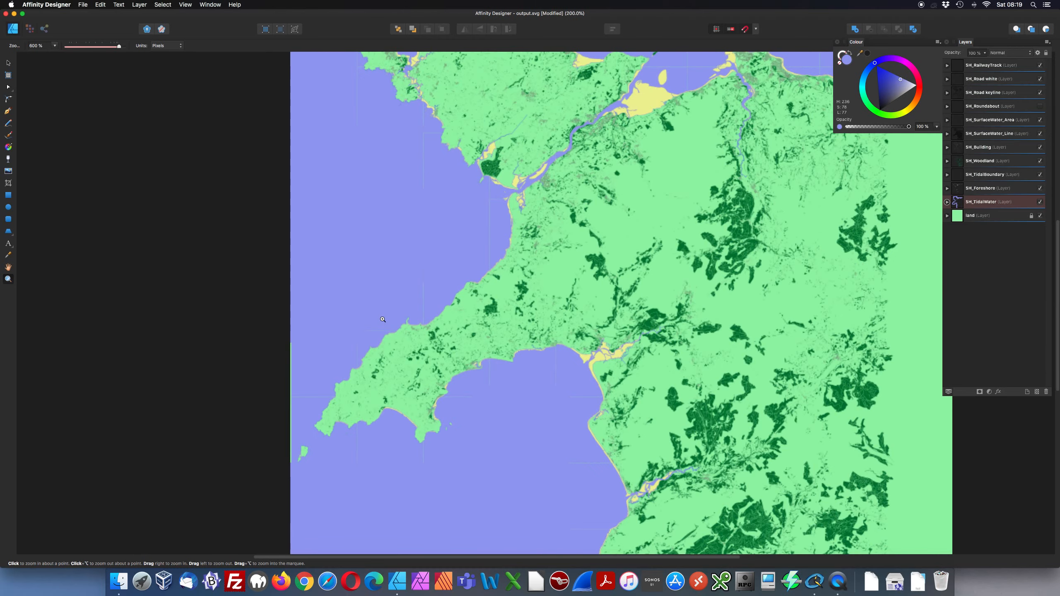
left_click(381, 319, "alt")
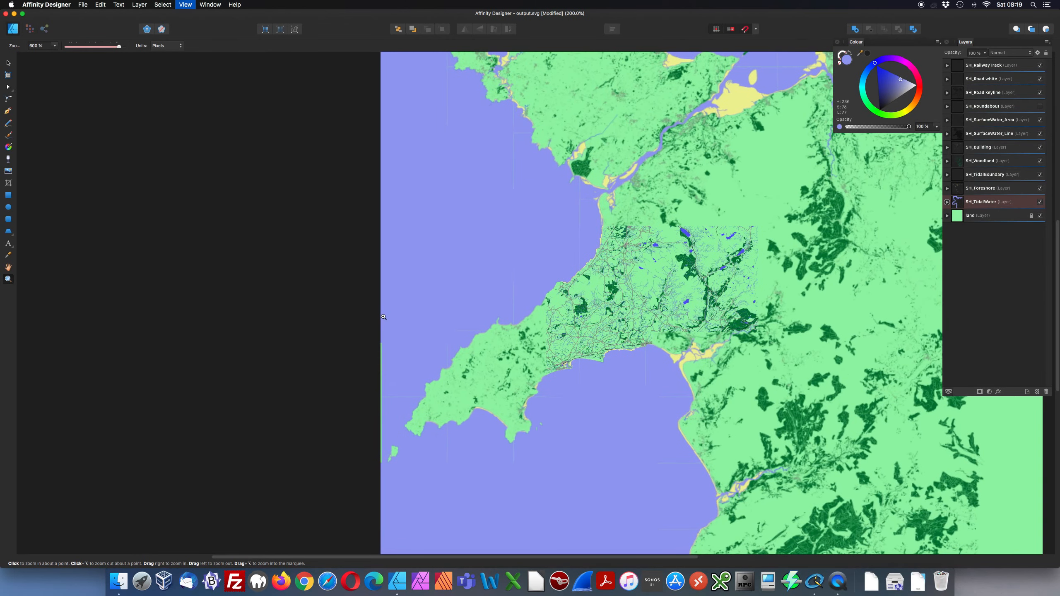
left_click(383, 316, "alt")
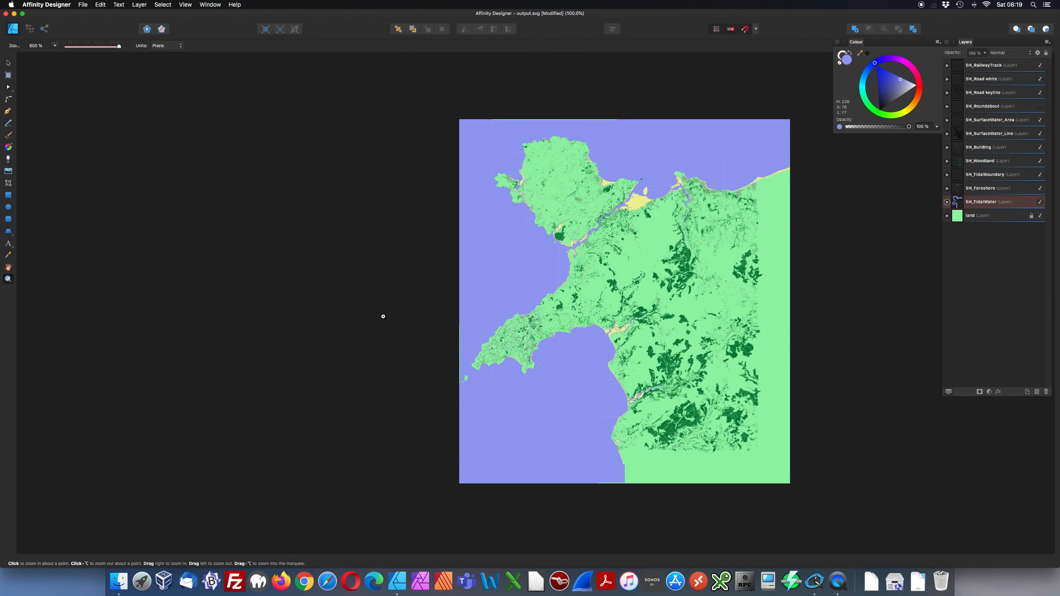